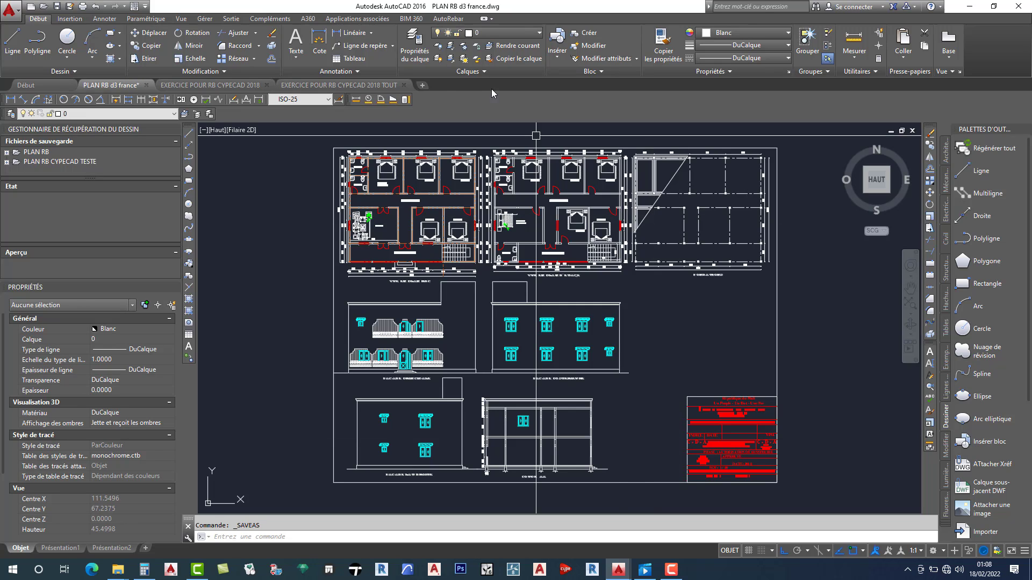
In the EXERCICE POUR RB CYPECAD 2018 TOUT drawing, examine the sheet of footing reinforcement details around P26.
click(365, 85)
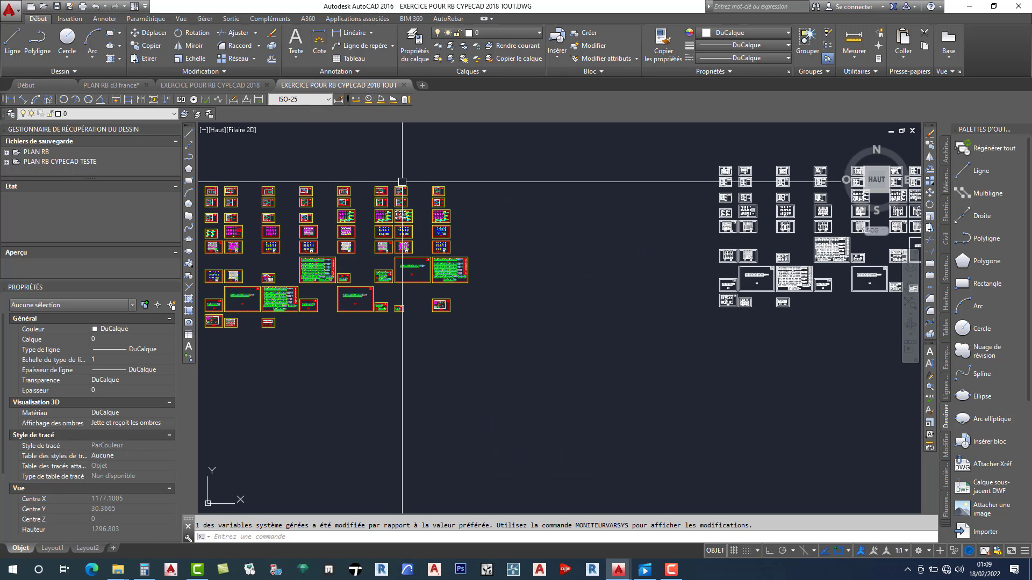
scroll(398, 219, up, 2)
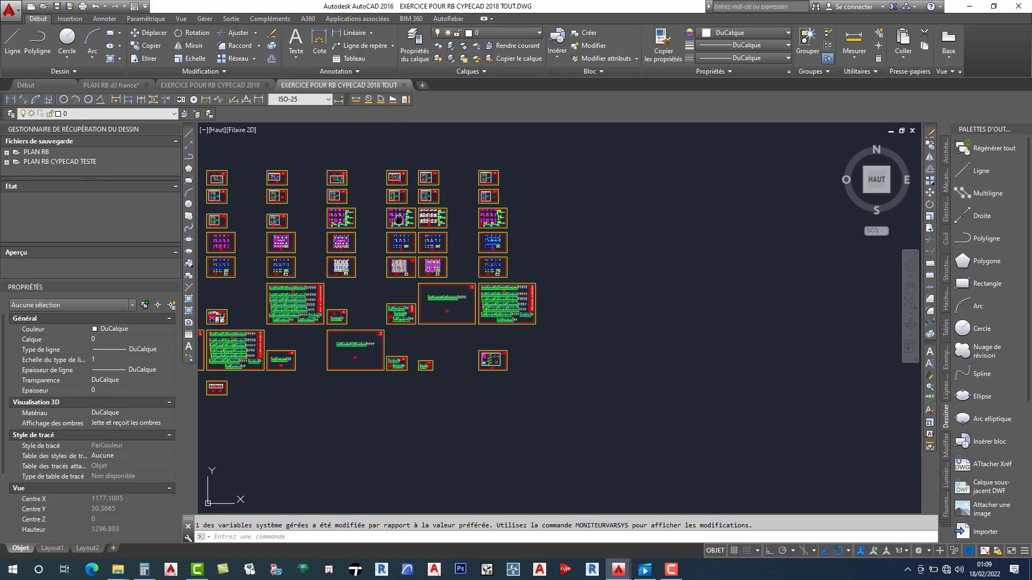
middle_drag(398, 219, 447, 230)
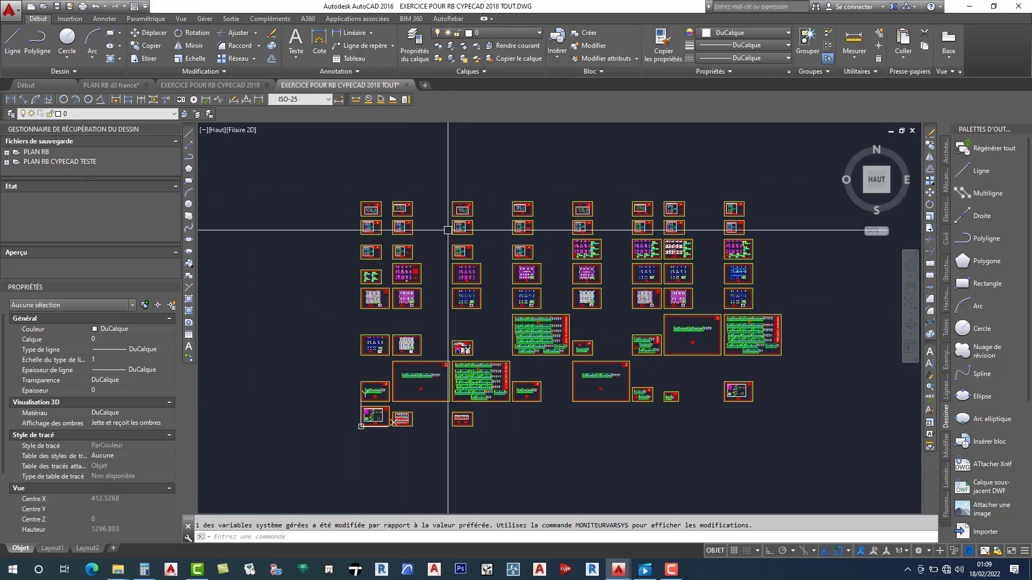
scroll(202, 219, up, 4)
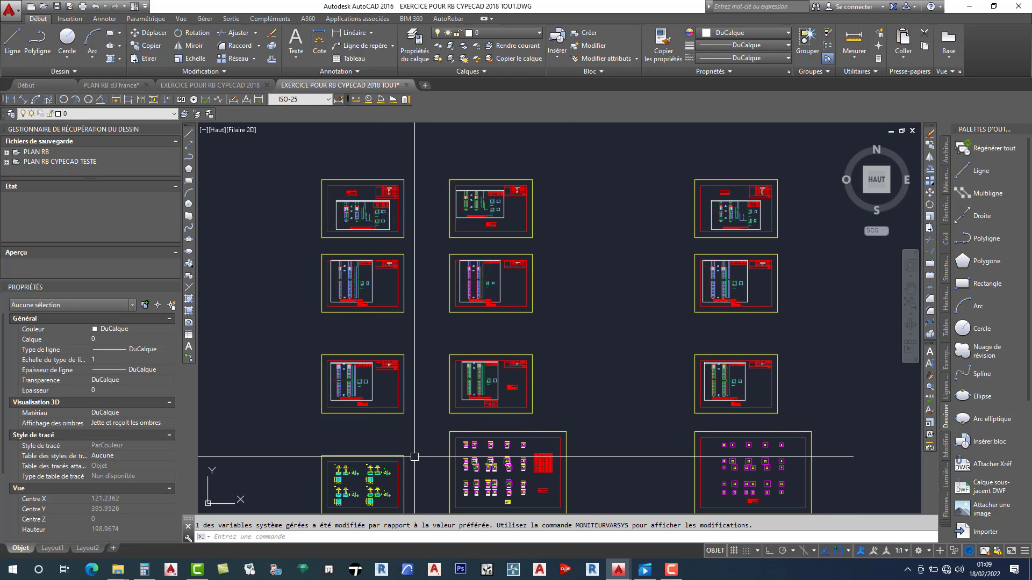
middle_drag(408, 460, 457, 252)
scroll(457, 252, up, 2)
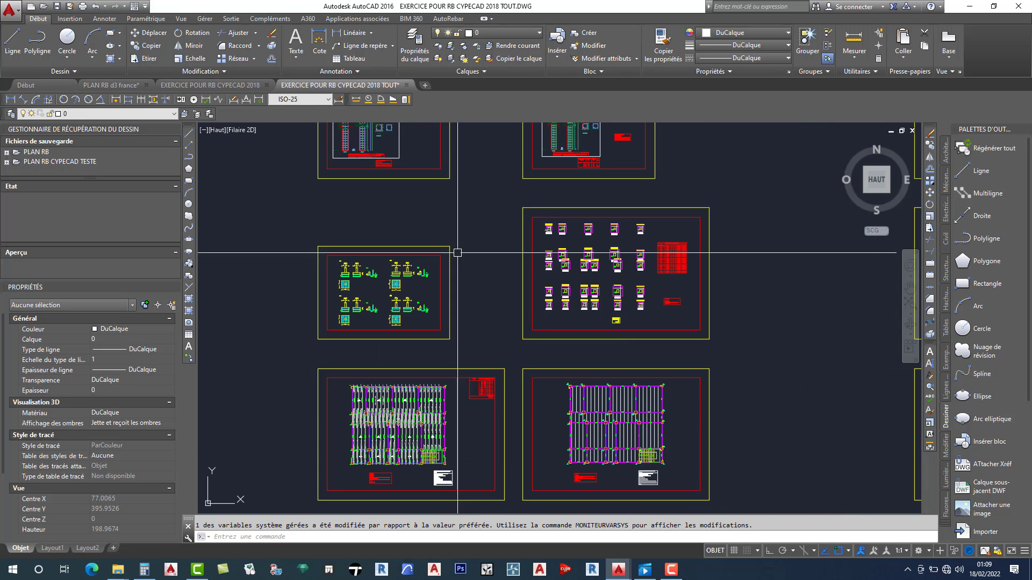
scroll(410, 284, up, 2)
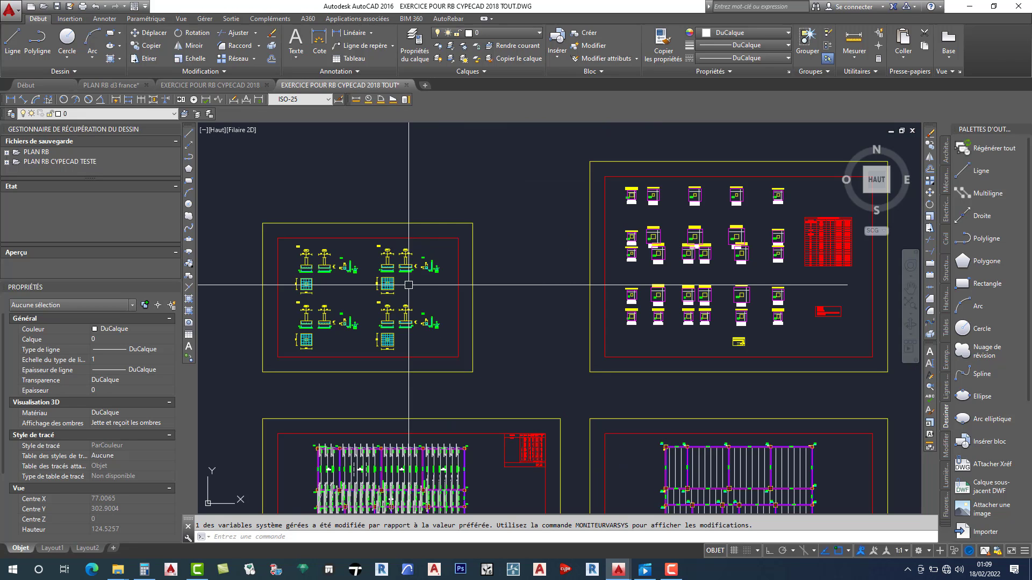
scroll(382, 267, up, 2)
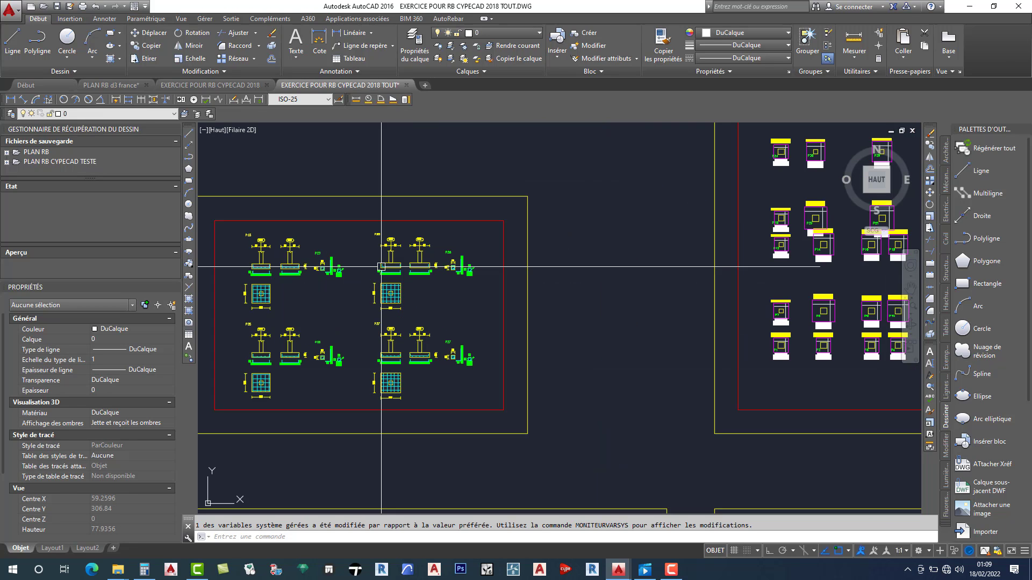
scroll(381, 266, up, 4)
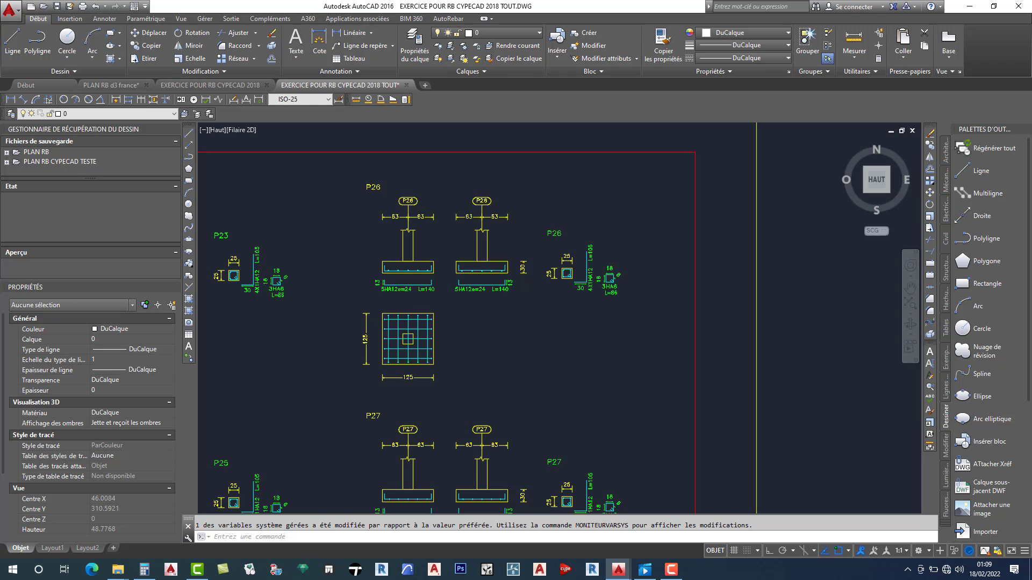
scroll(425, 269, up, 2)
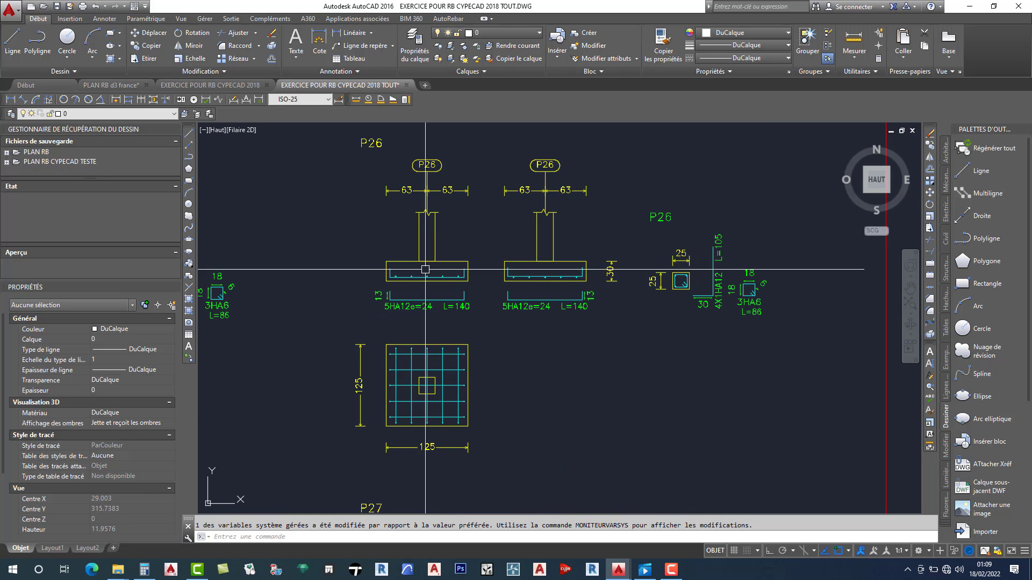
Examine the column reinforcement sheet above the footing layout plan, including its elevations, cross-sections and notes.
scroll(425, 269, down, 7)
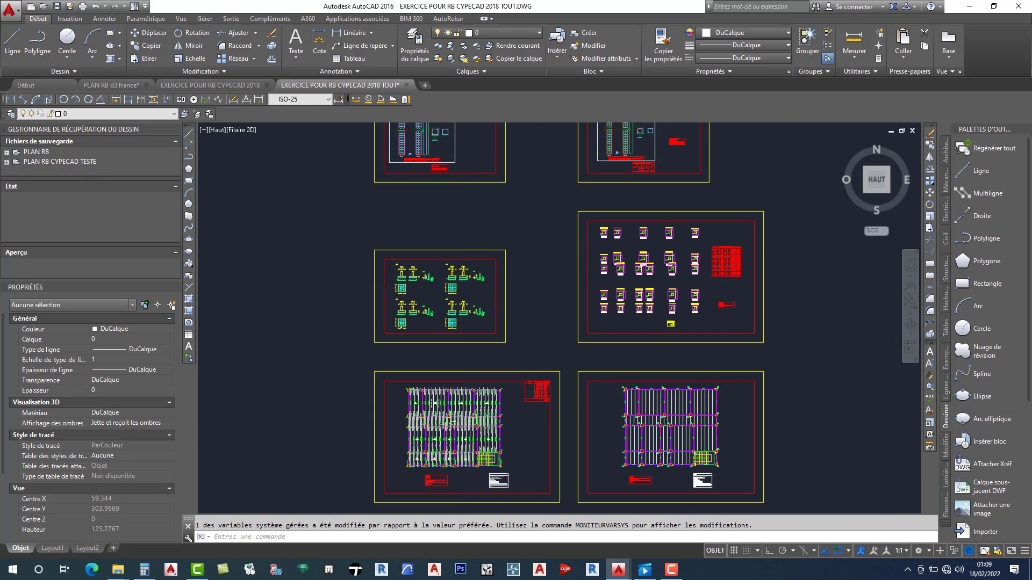
scroll(467, 345, down, 2)
middle_drag(617, 311, 441, 318)
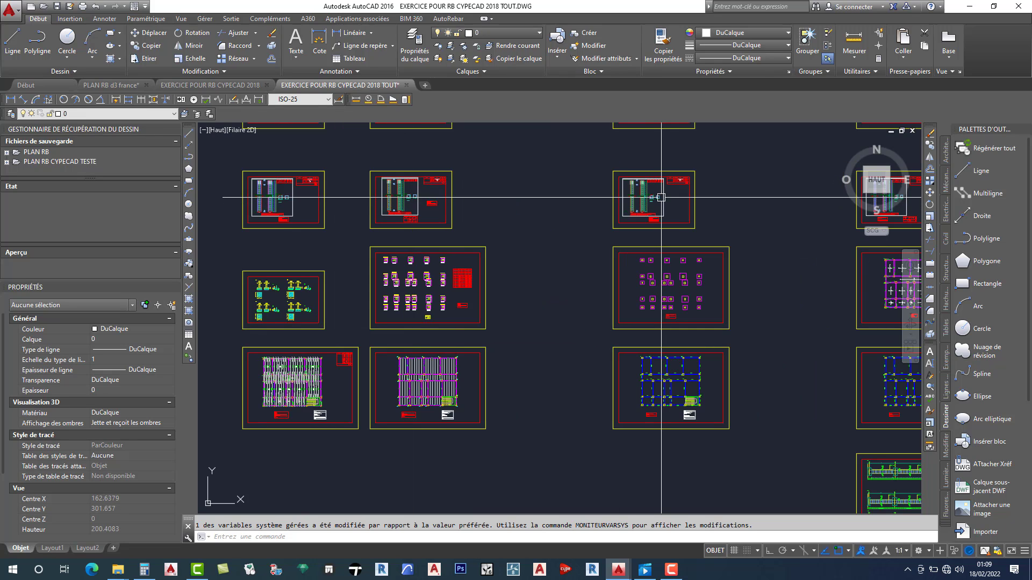
scroll(661, 197, up, 6)
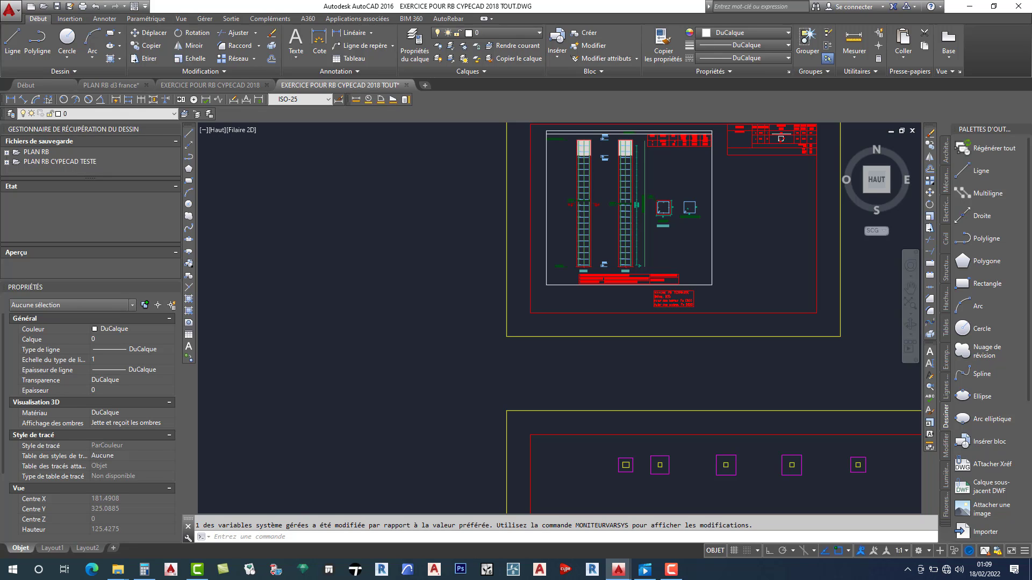
scroll(633, 187, up, 2)
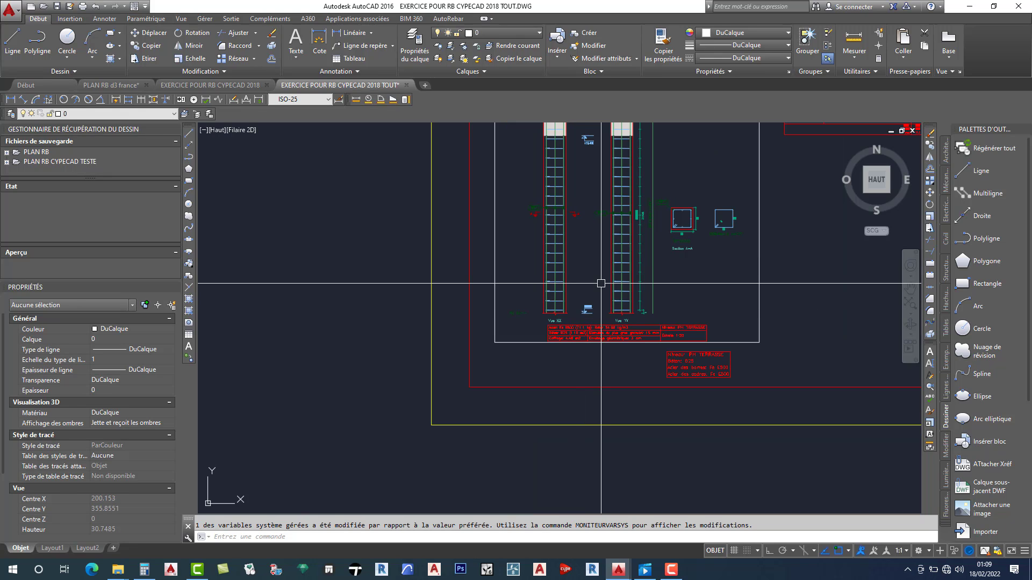
scroll(484, 277, down, 6)
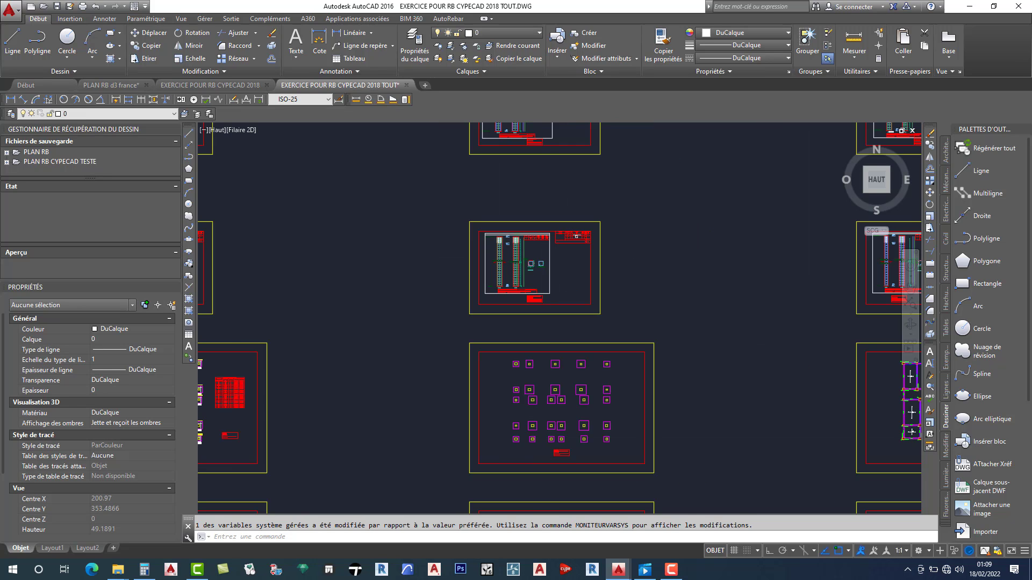
Look over the full set of structural sheets and examine the ESC 2 staircase reinforcement sheet.
scroll(442, 276, down, 8)
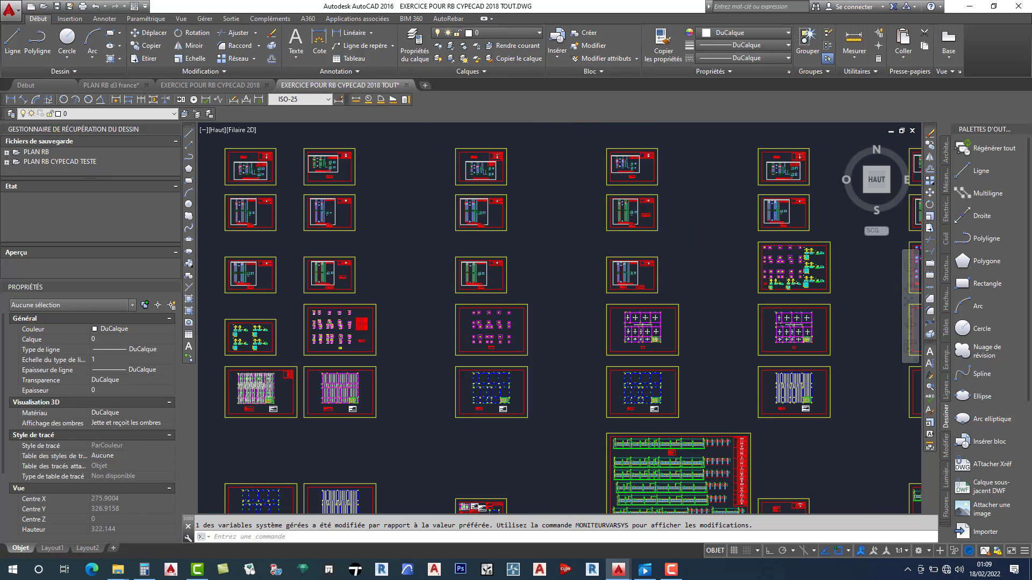
scroll(571, 359, down, 2)
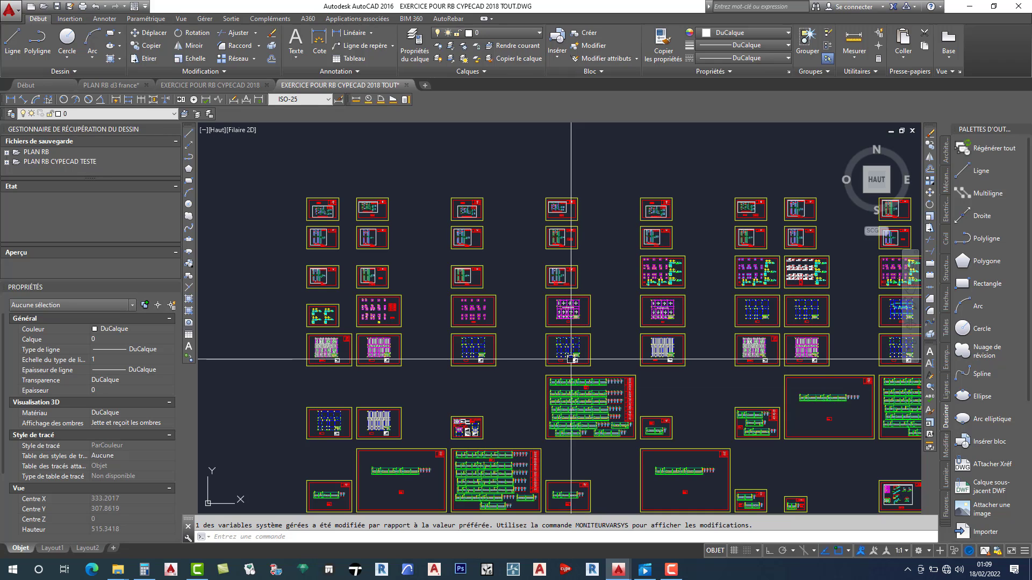
middle_drag(547, 298, 502, 205)
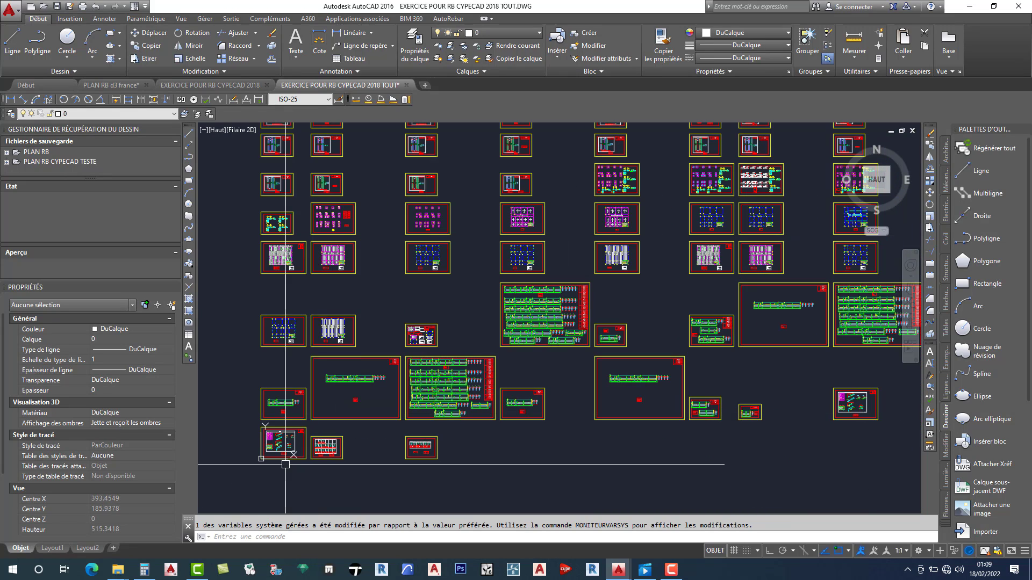
scroll(269, 444, up, 2)
scroll(268, 443, up, 3)
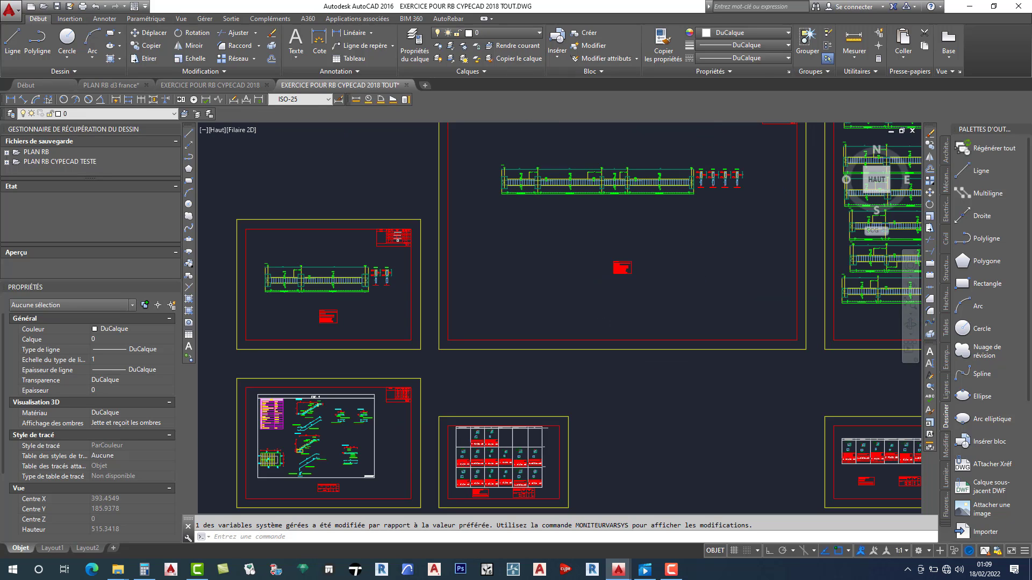
scroll(272, 445, up, 2)
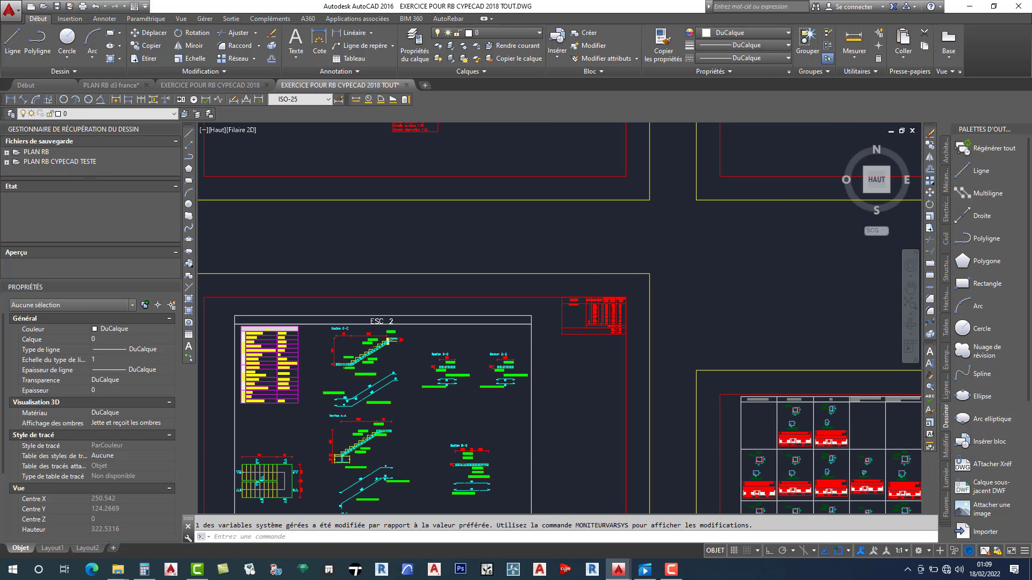
mouse_move(402, 423)
middle_down()
mouse_move(414, 391)
mouse_move(461, 345)
middle_up()
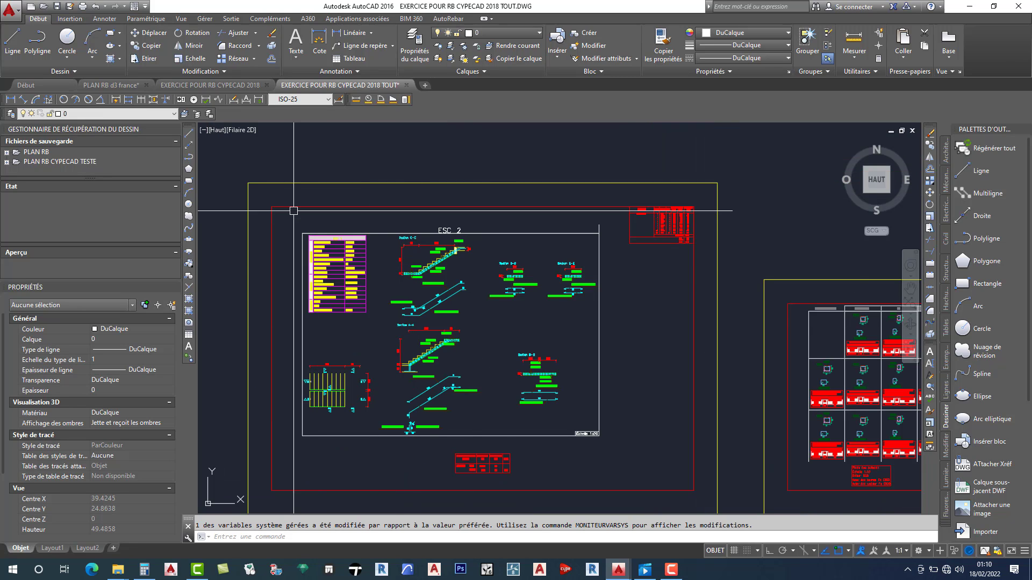
Switch to the PLAN RB d3 france drawing and examine the rooms, walls and dimensions of the ground-floor plan.
key(ctrl+Tab)
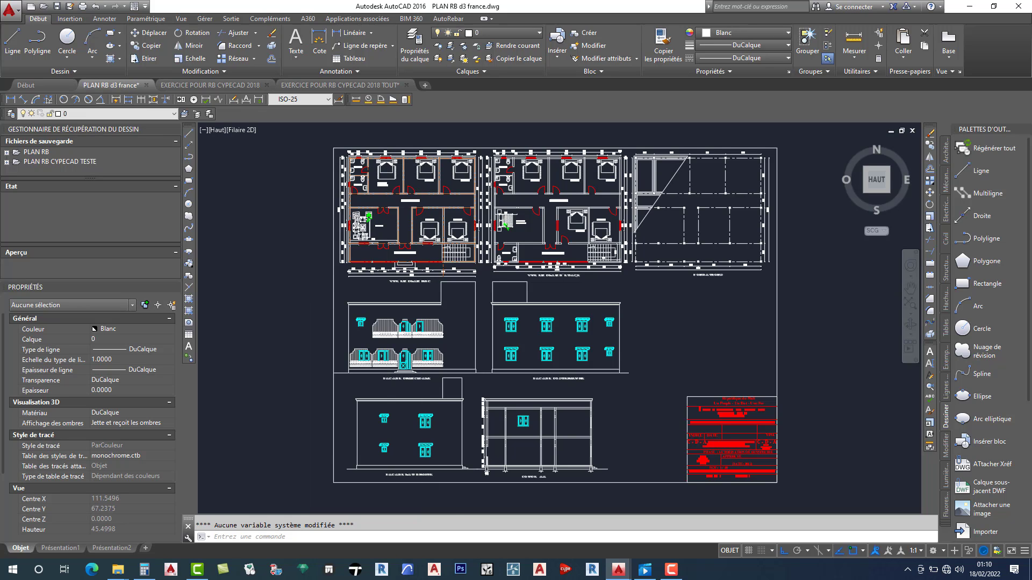
scroll(392, 165, up, 2)
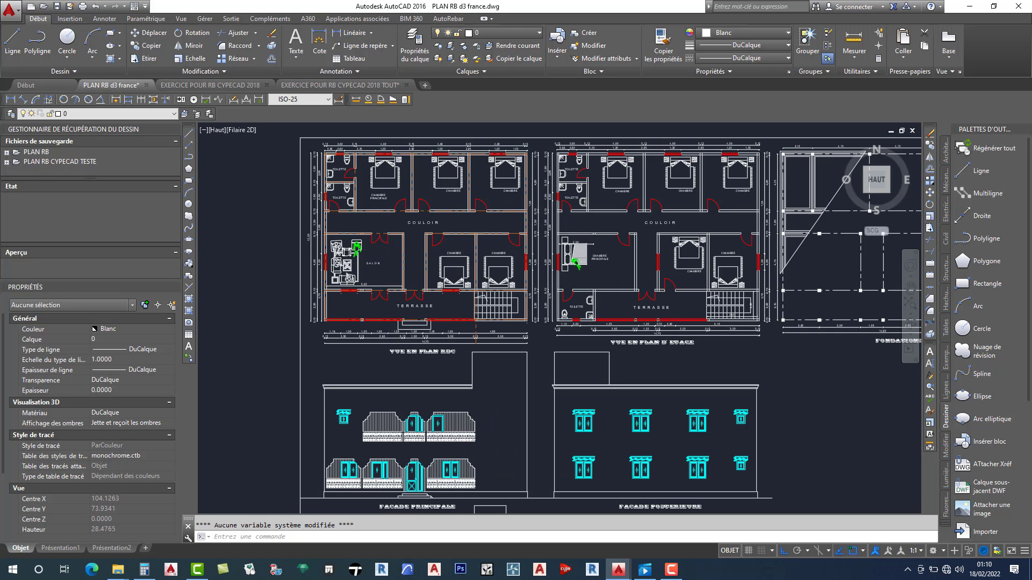
scroll(440, 222, up, 2)
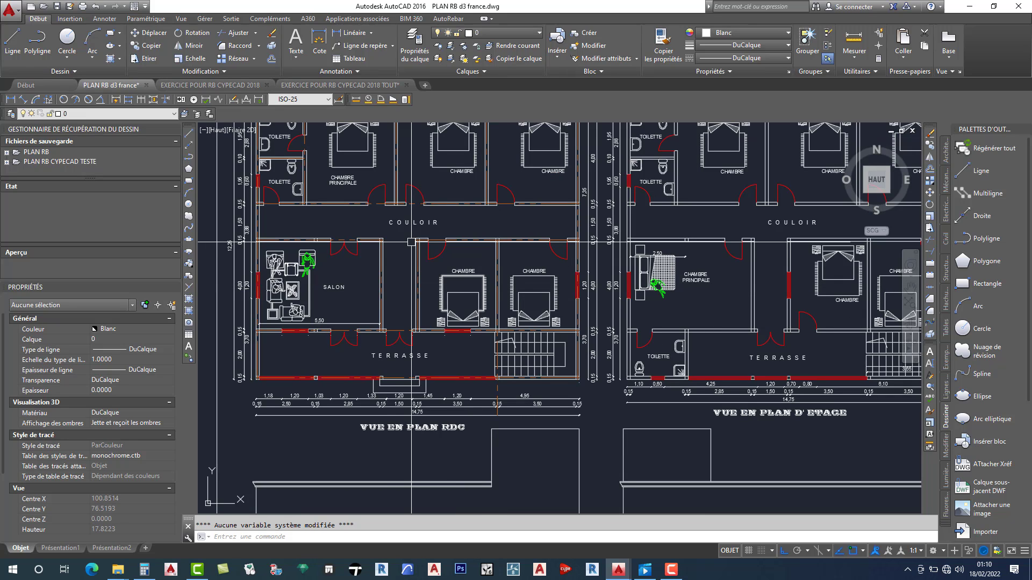
mouse_move(385, 237)
middle_down()
mouse_move(408, 270)
mouse_move(404, 310)
middle_up()
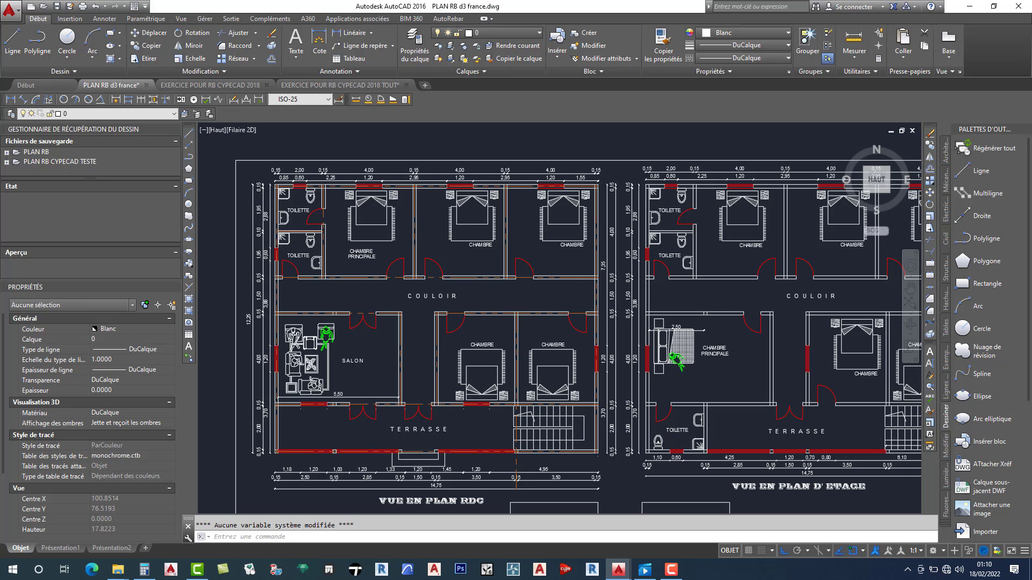
scroll(402, 301, up, 2)
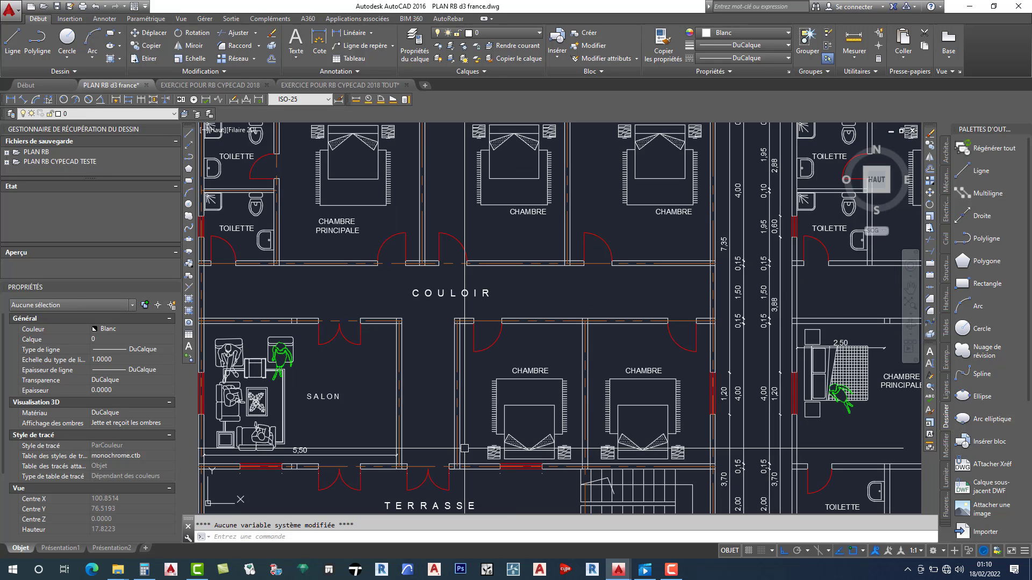
scroll(479, 345, down, 2)
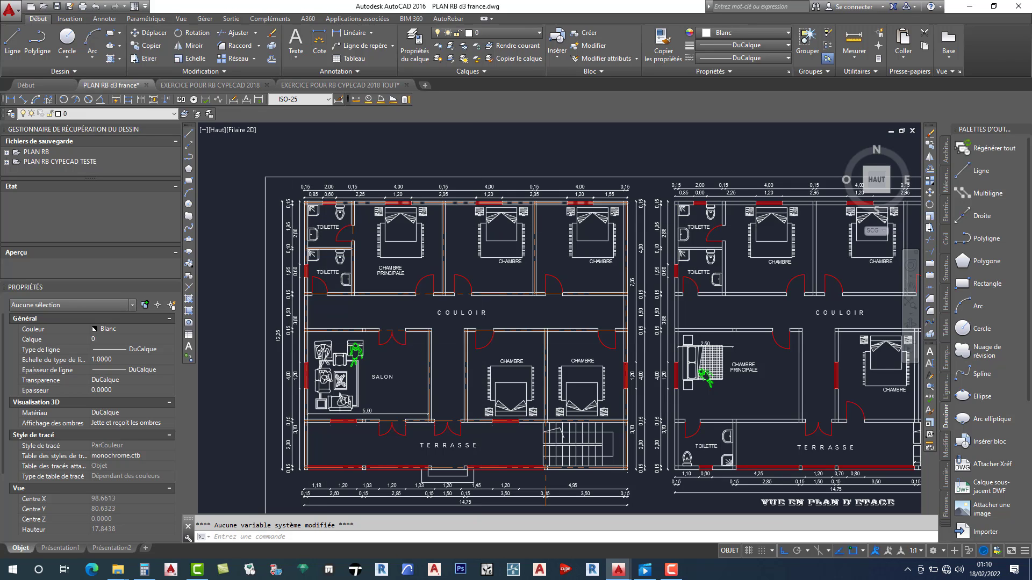
scroll(313, 206, up, 2)
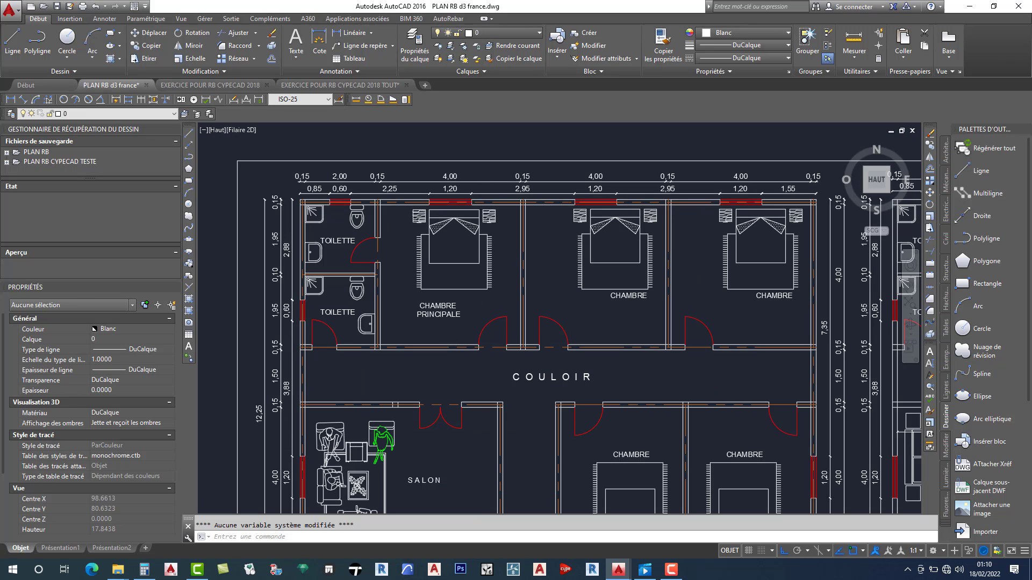
scroll(314, 206, up, 2)
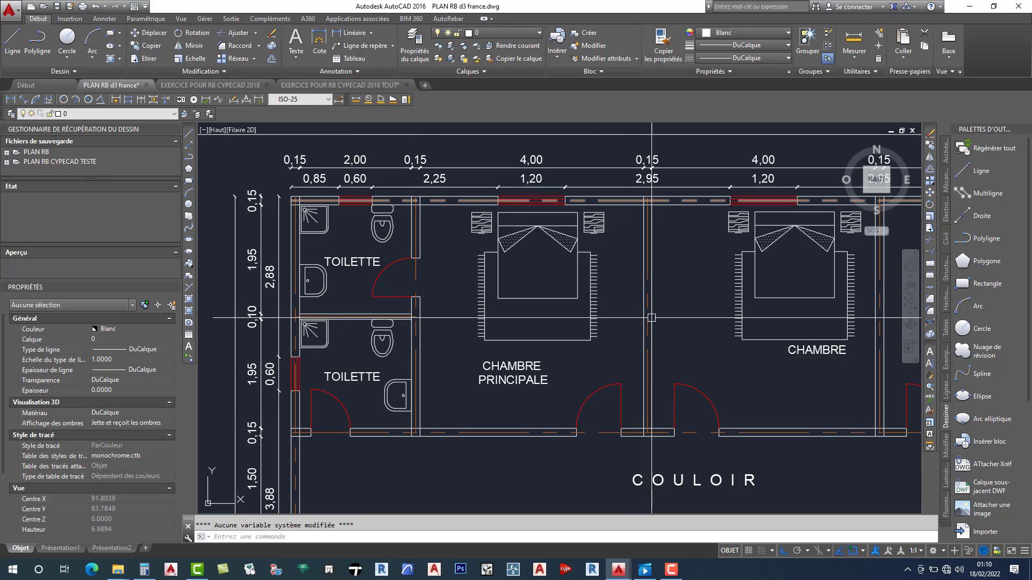
scroll(596, 392, down, 2)
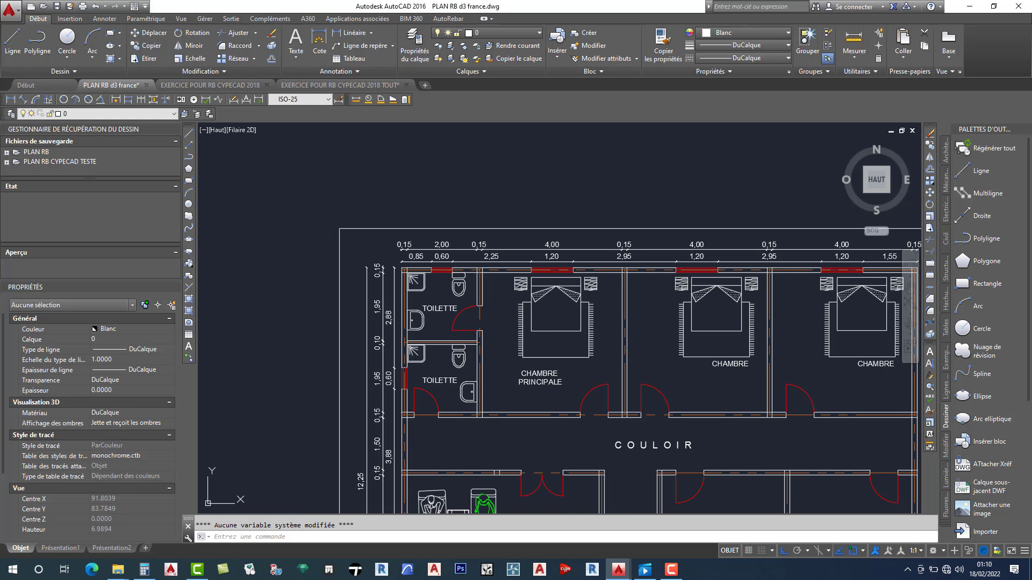
Review the ground-floor plan beside the upper-floor plan, then the whole architectural sheet with its elevations.
middle_drag(595, 392, 411, 264)
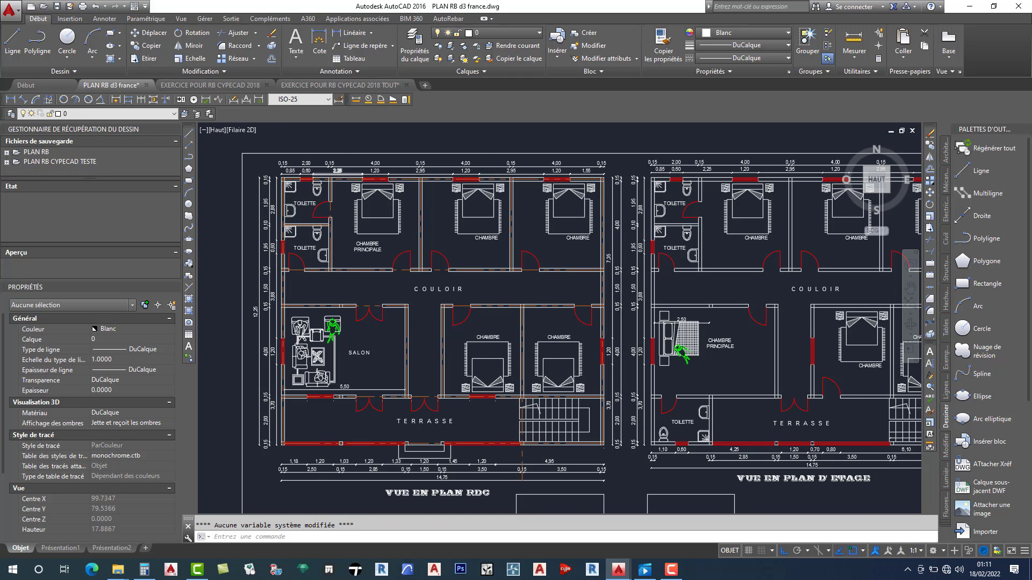
scroll(313, 176, up, 2)
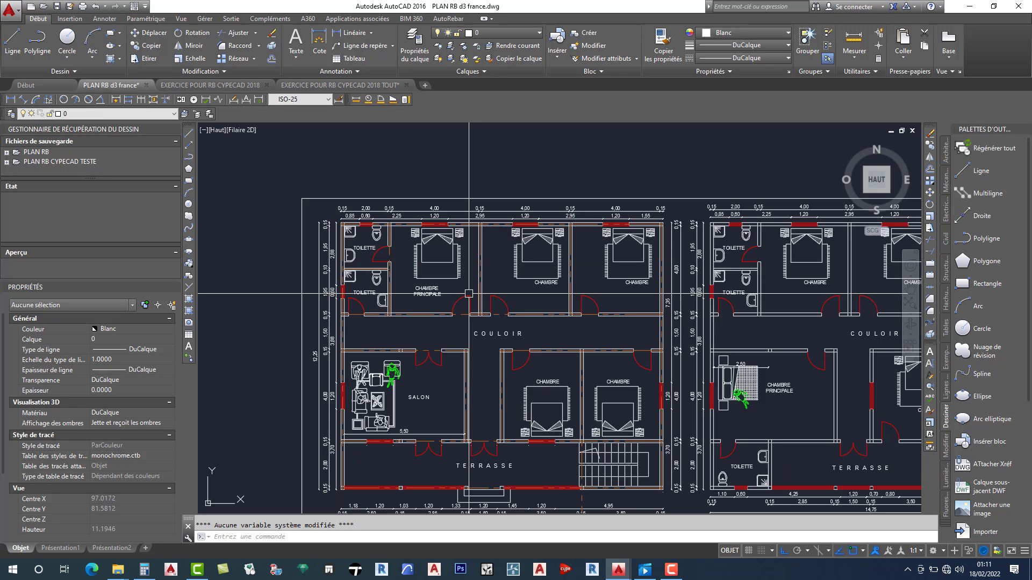
scroll(468, 293, down, 2)
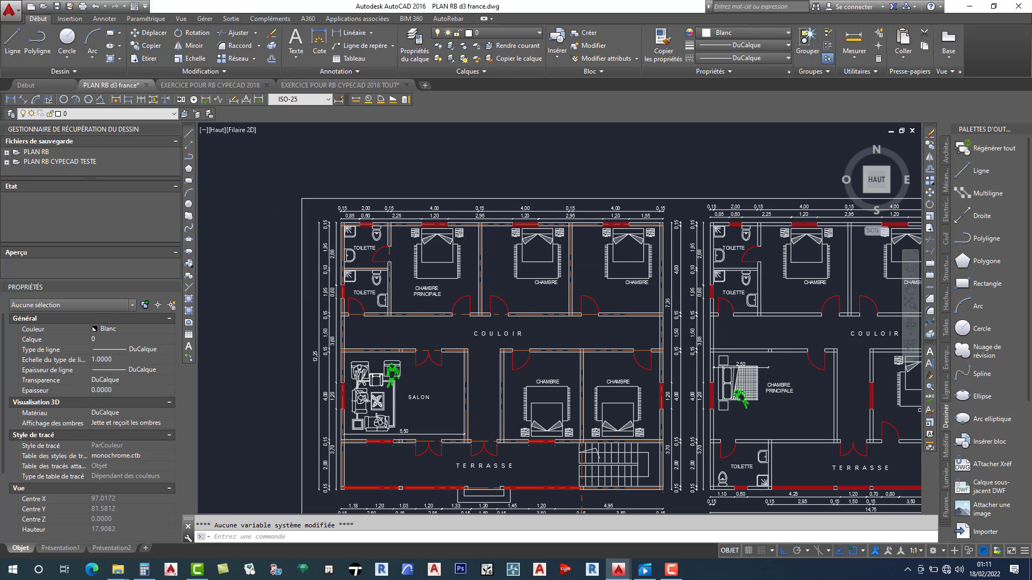
scroll(470, 350, down, 1)
middle_drag(470, 351, 456, 298)
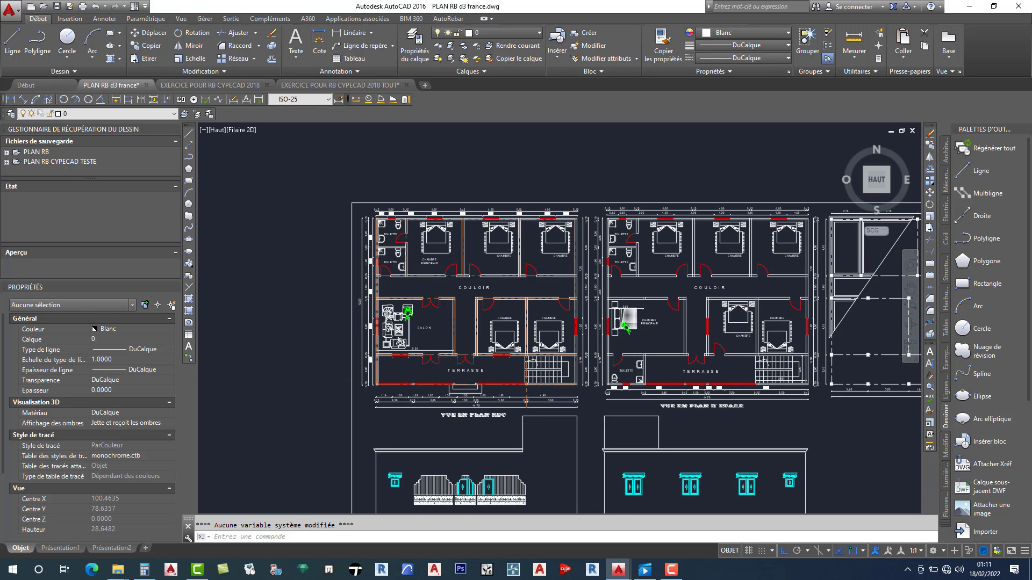
scroll(382, 380, up, 1)
scroll(400, 309, down, 3)
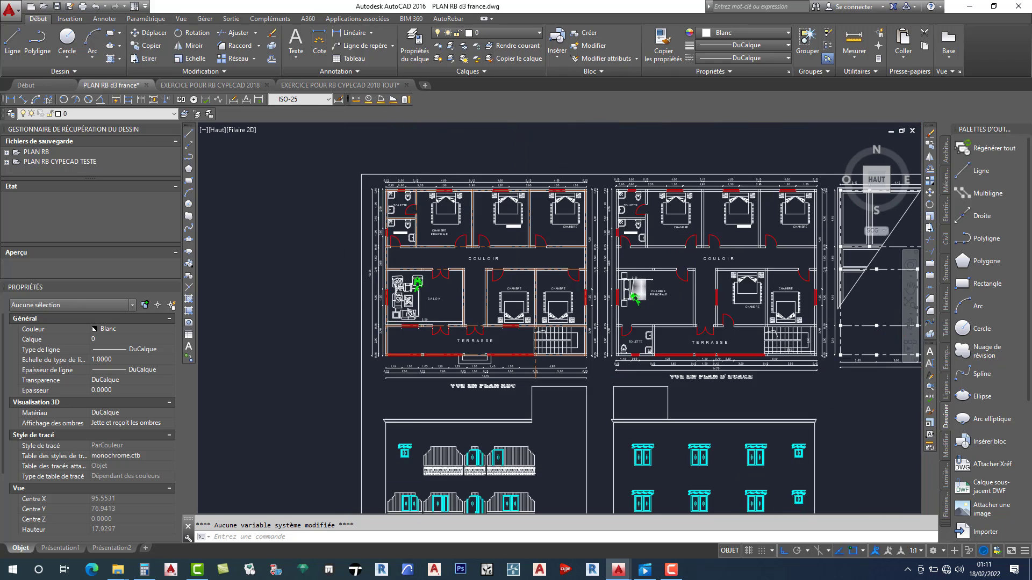
scroll(417, 308, down, 3)
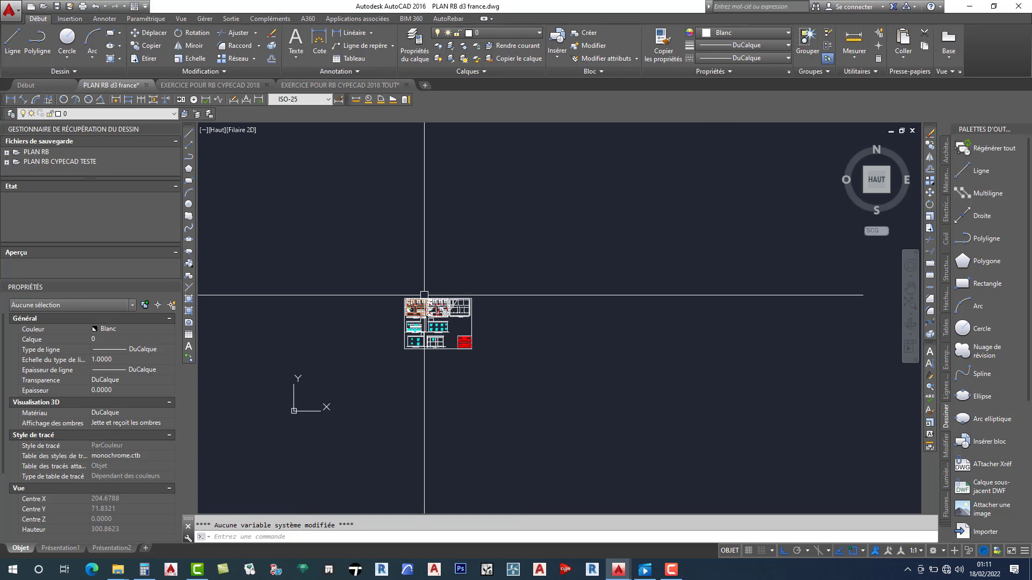
Select the whole architectural sheet and start moving it from the axis intersection in the lower-left corner column of the ground-floor terrace.
click(384, 280)
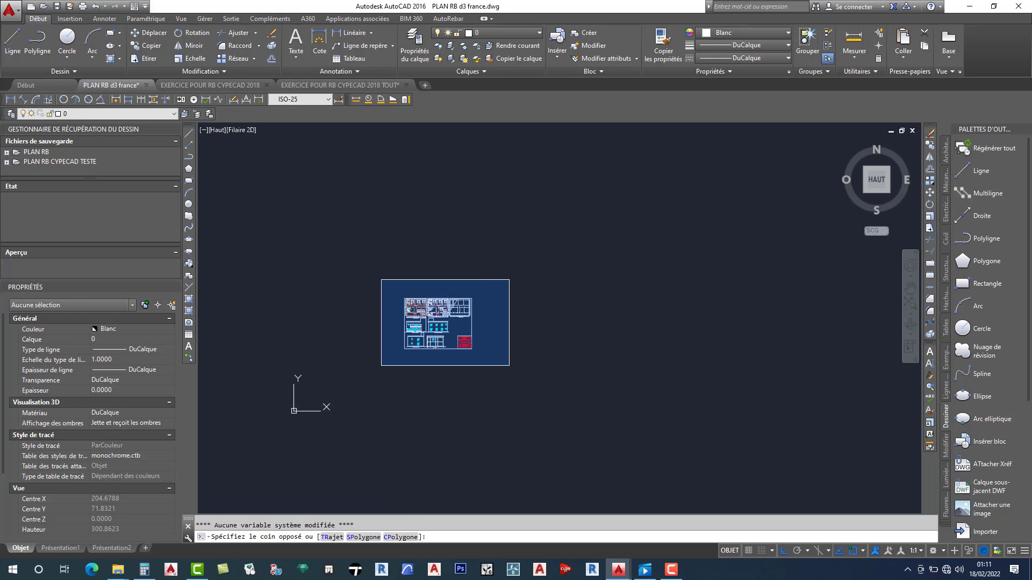
click(509, 365)
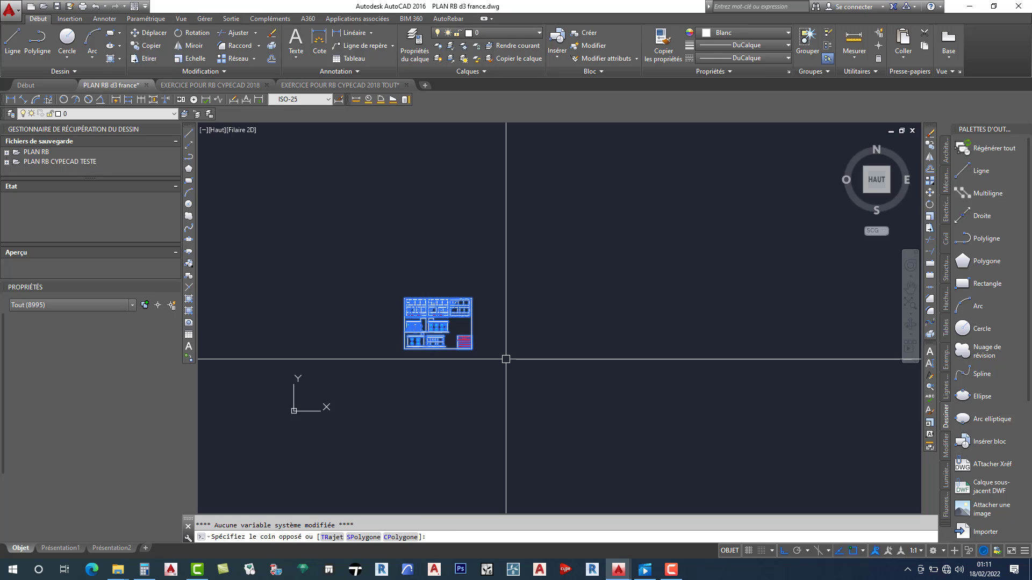
click(505, 359)
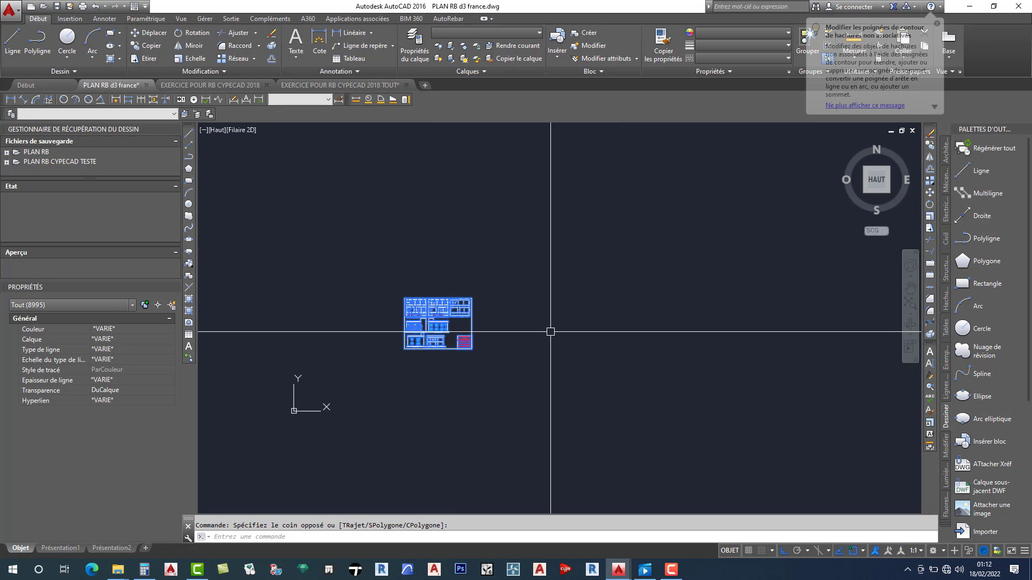
scroll(559, 329, down, 6)
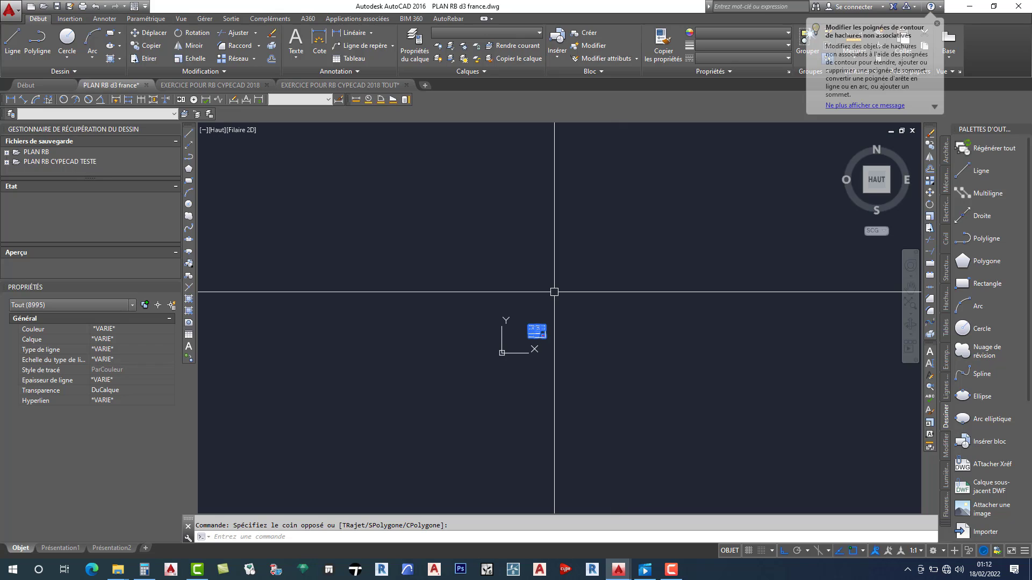
click(156, 34)
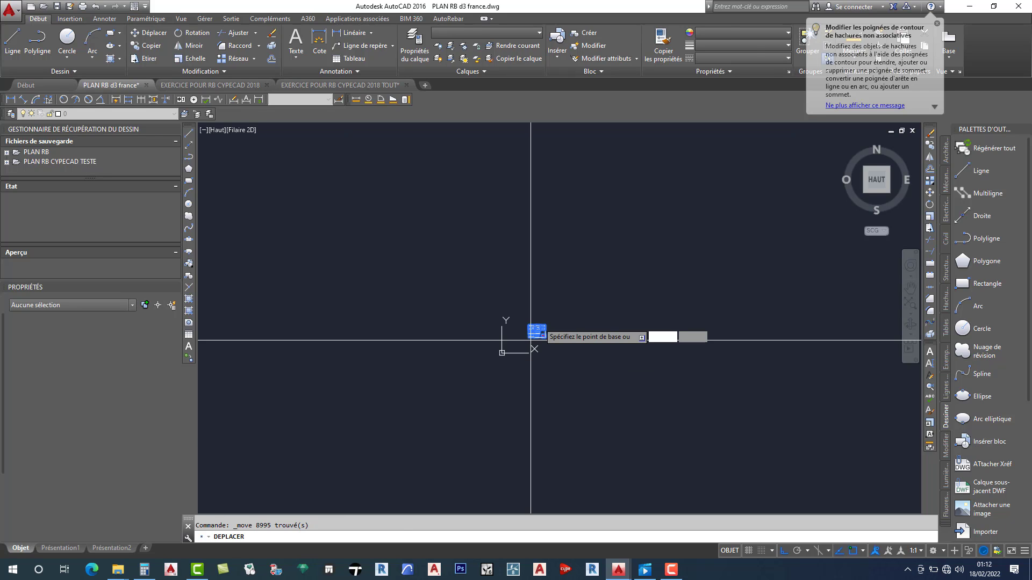
scroll(544, 312, up, 5)
scroll(544, 311, up, 4)
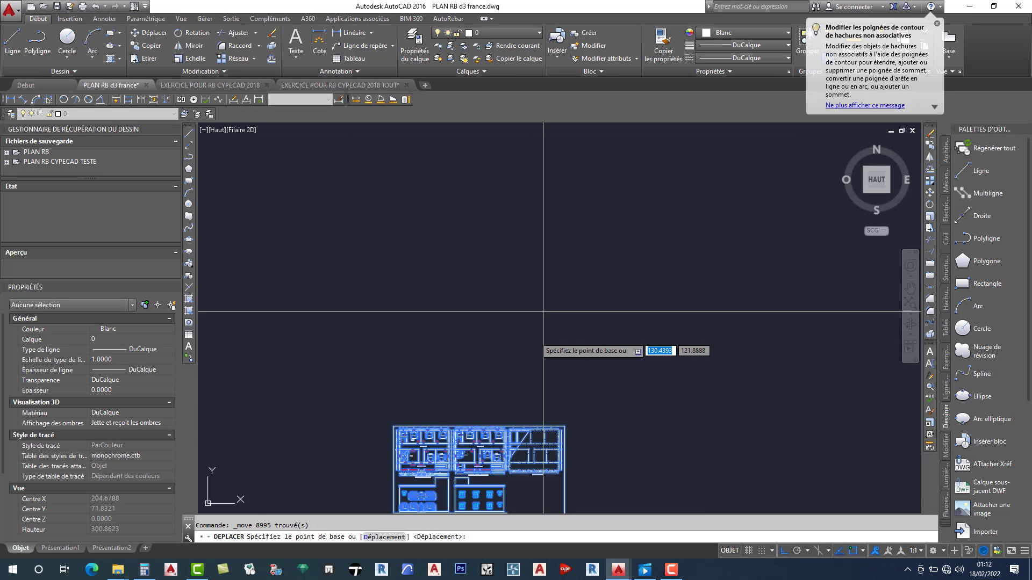
middle_drag(483, 415, 560, 267)
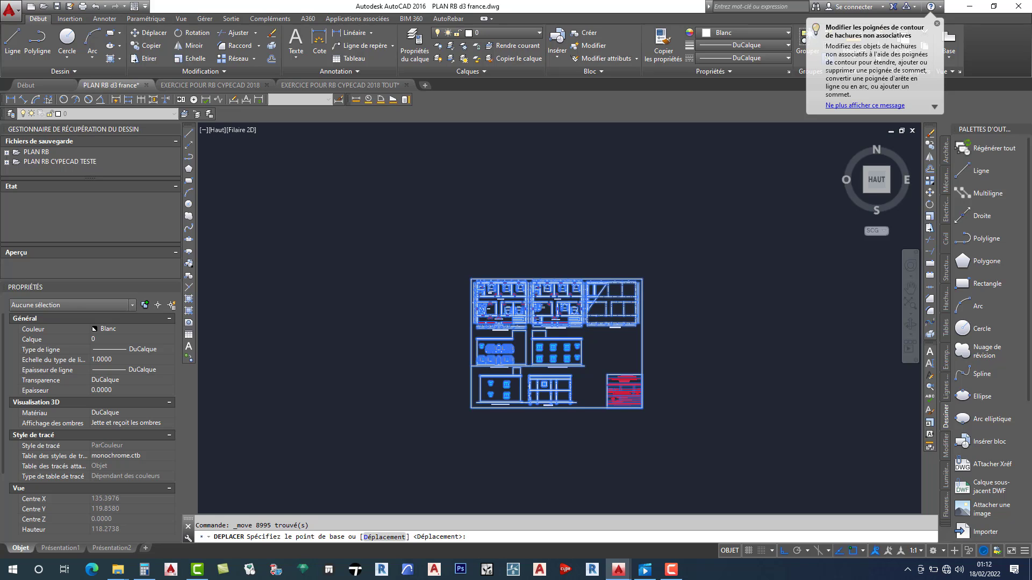
scroll(561, 266, up, 2)
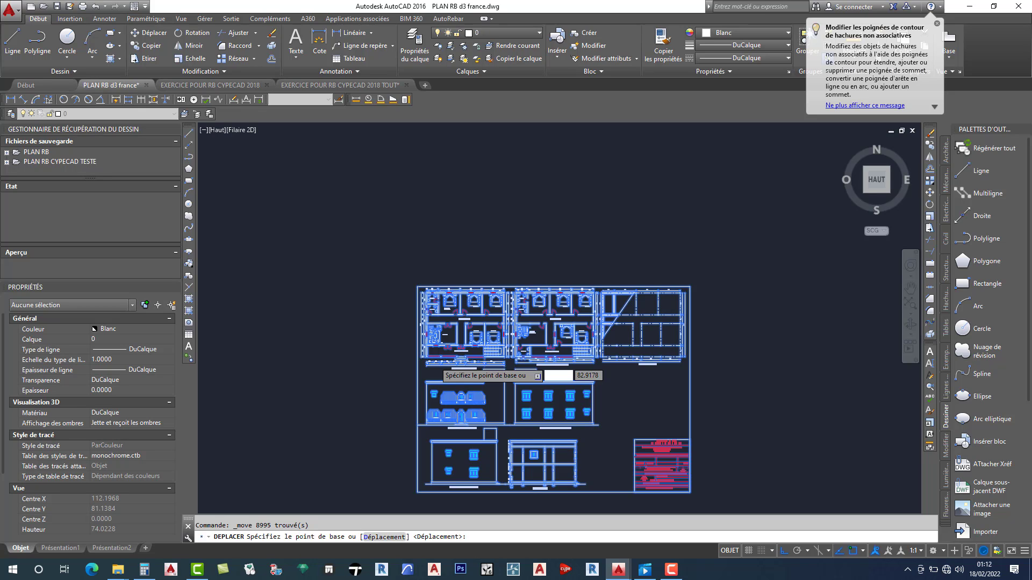
scroll(438, 371, up, 5)
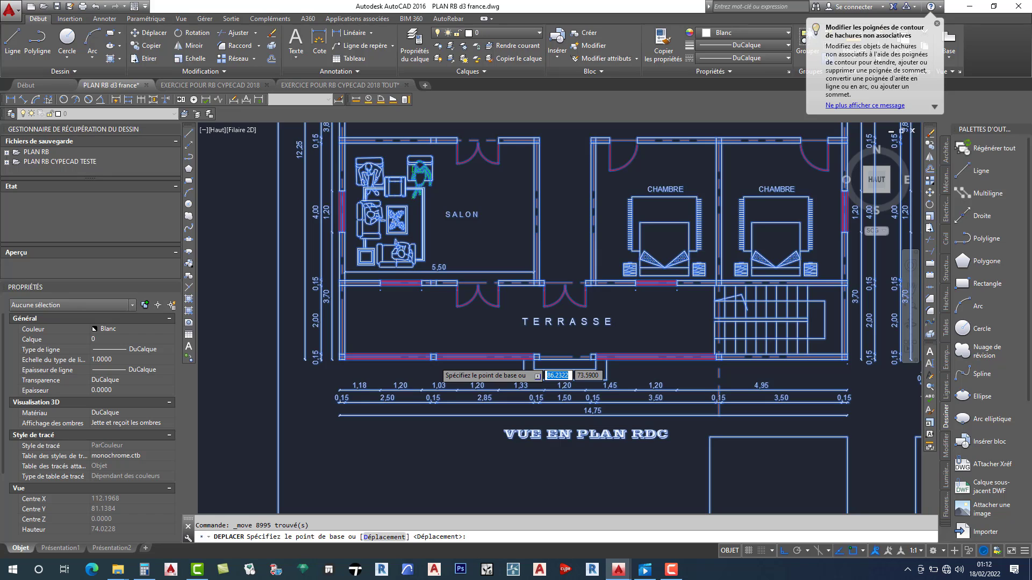
scroll(446, 363, up, 2)
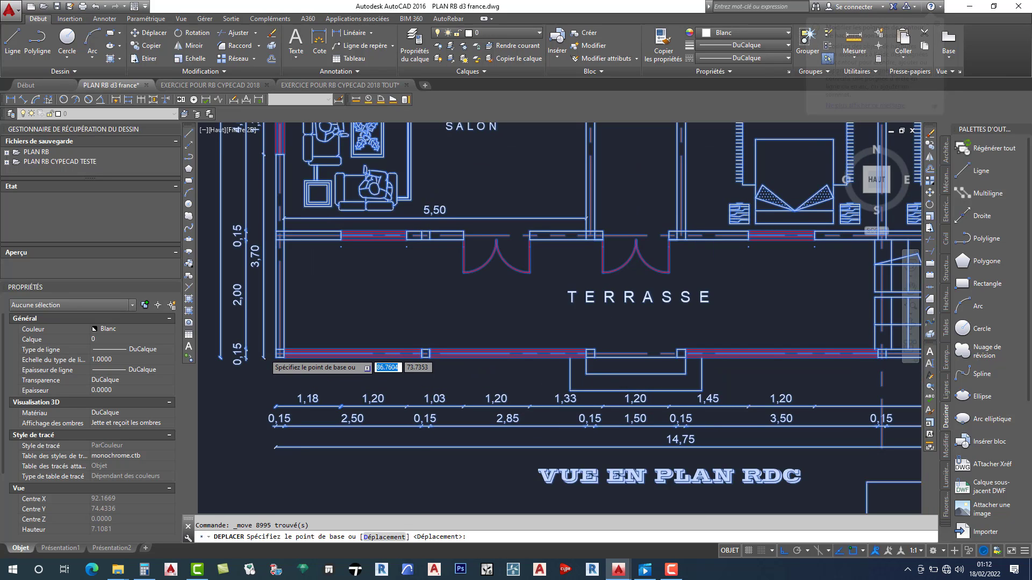
scroll(265, 355, up, 2)
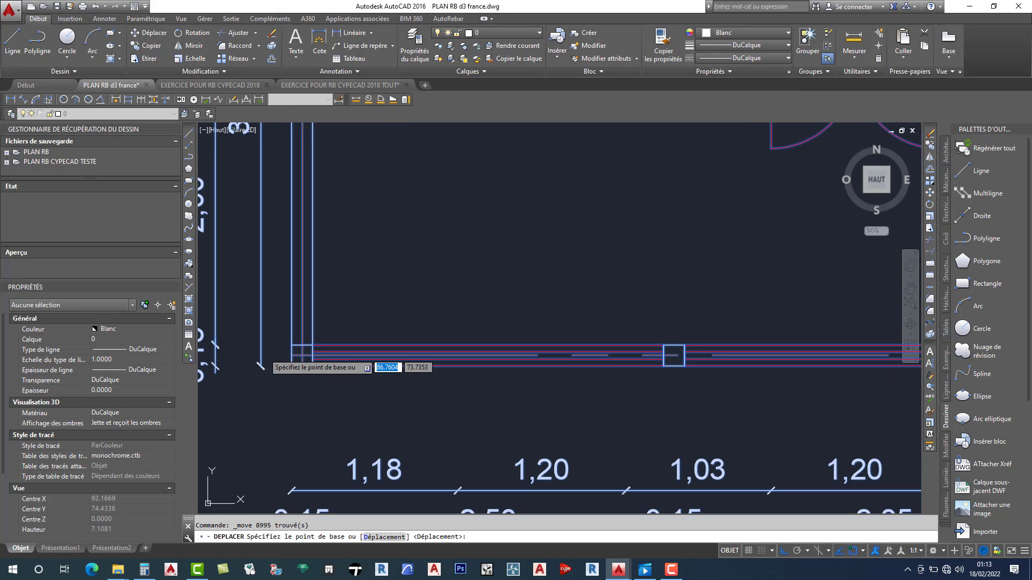
scroll(268, 356, up, 4)
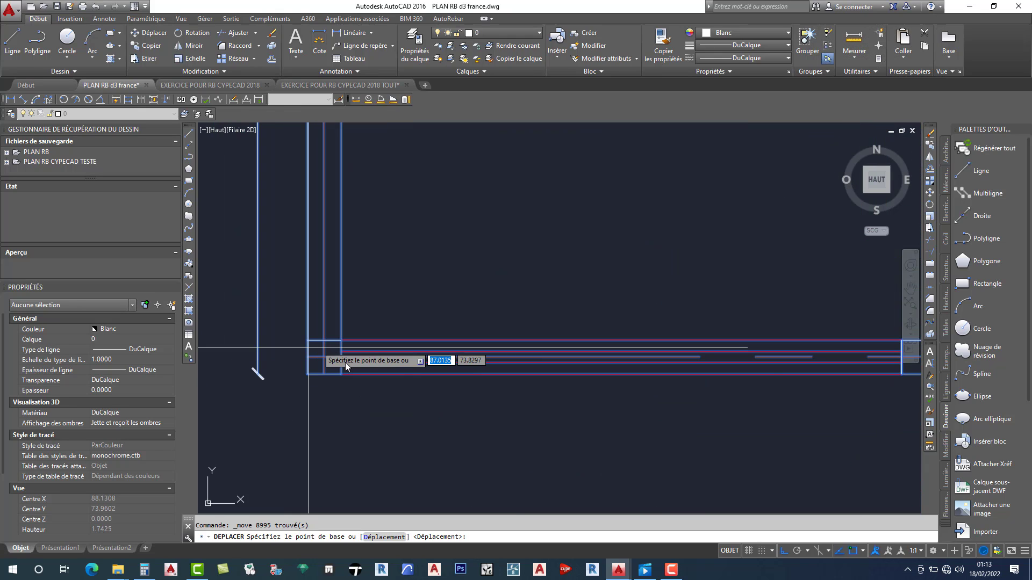
click(307, 375)
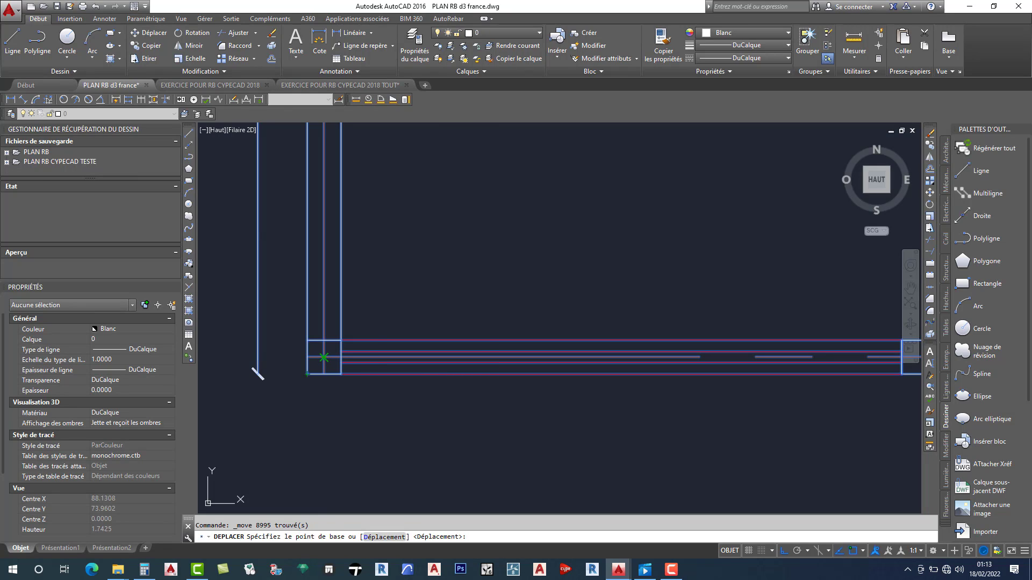
click(324, 358)
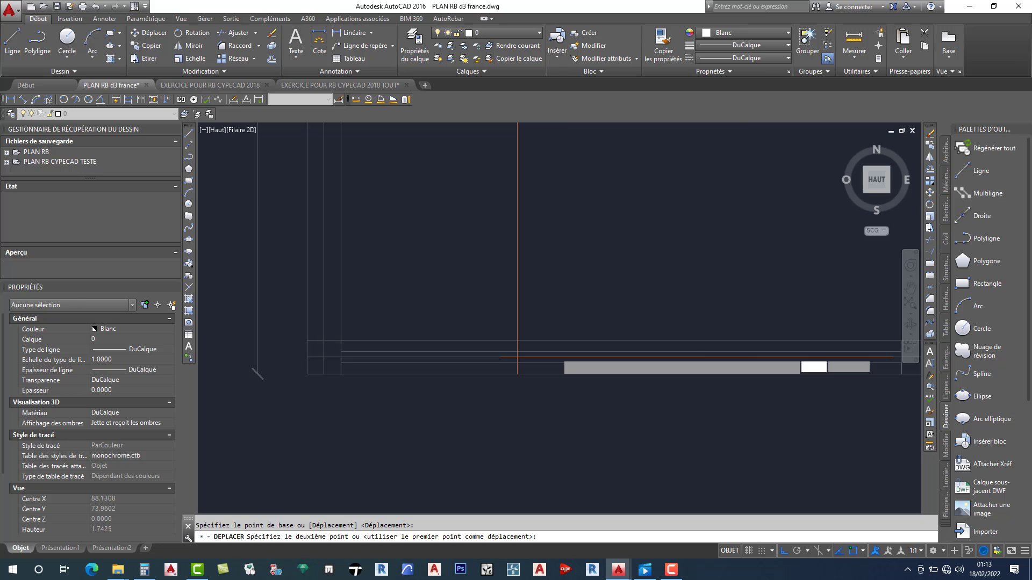
Turn off Ortho and place the terrace corner column's axis intersection at 0,0,0, then check it against the origin.
scroll(563, 348, down, 2)
middle_drag(563, 347, 576, 336)
scroll(576, 336, down, 2)
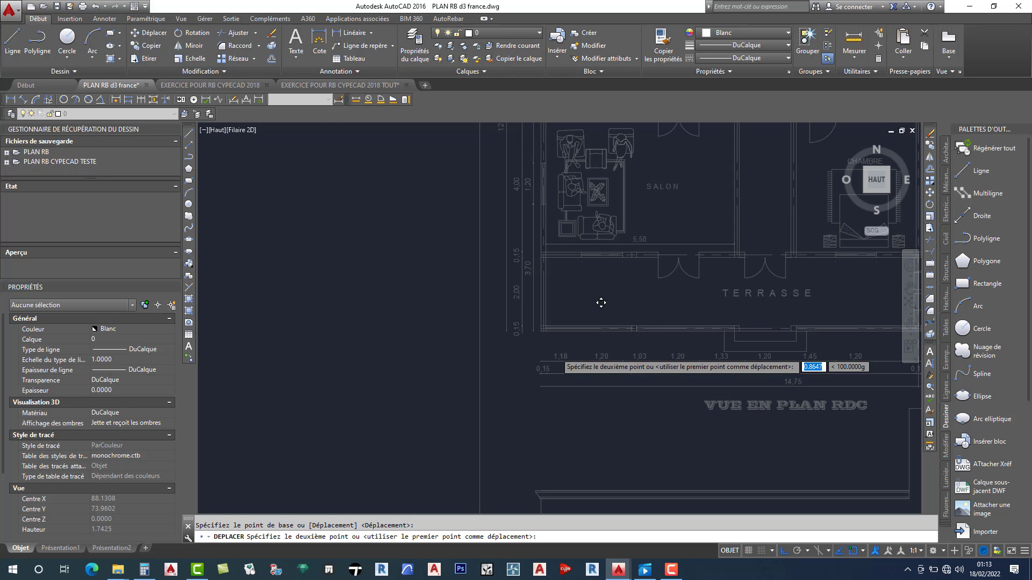
scroll(601, 302, down, 1)
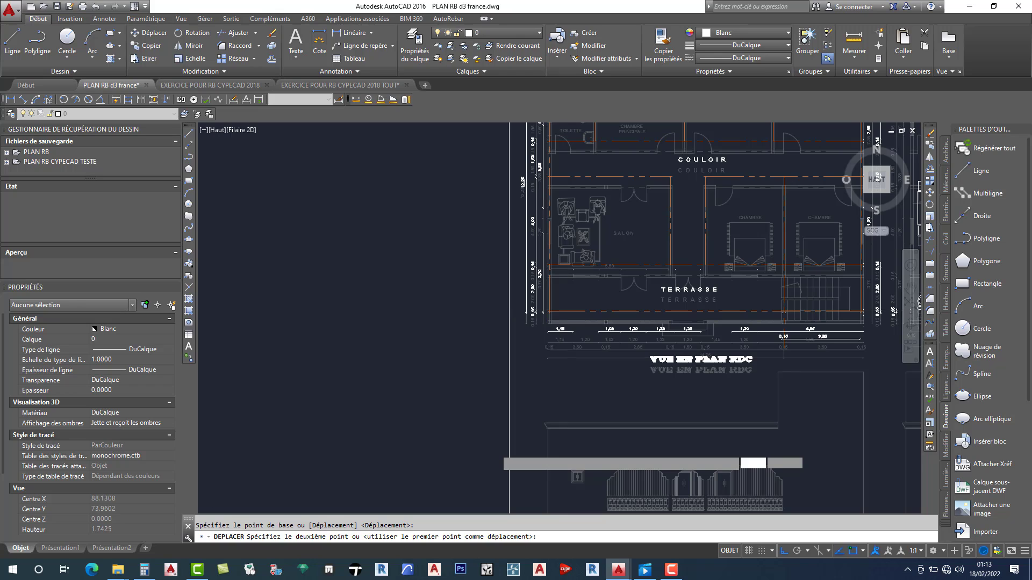
scroll(509, 464, down, 5)
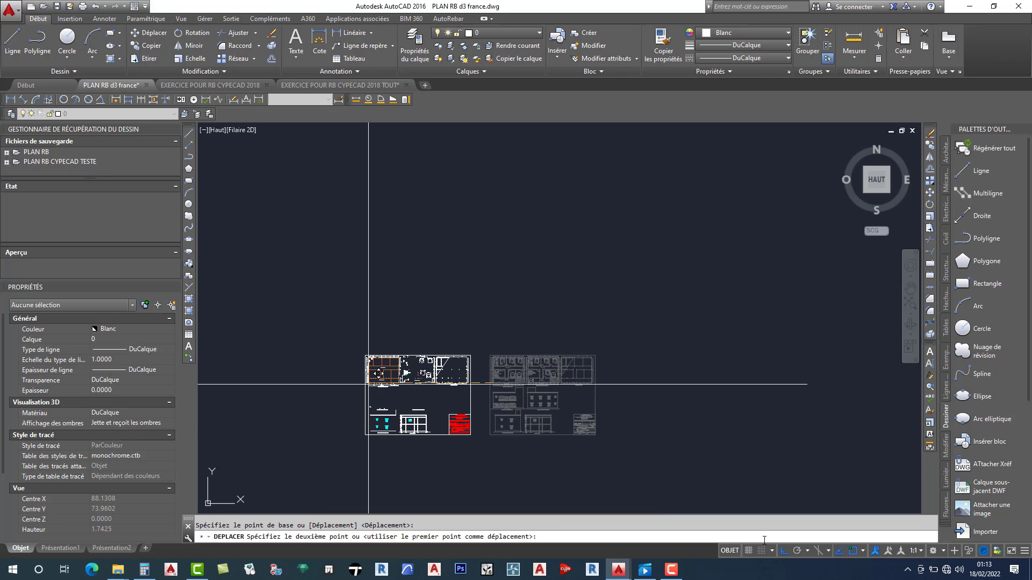
click(783, 552)
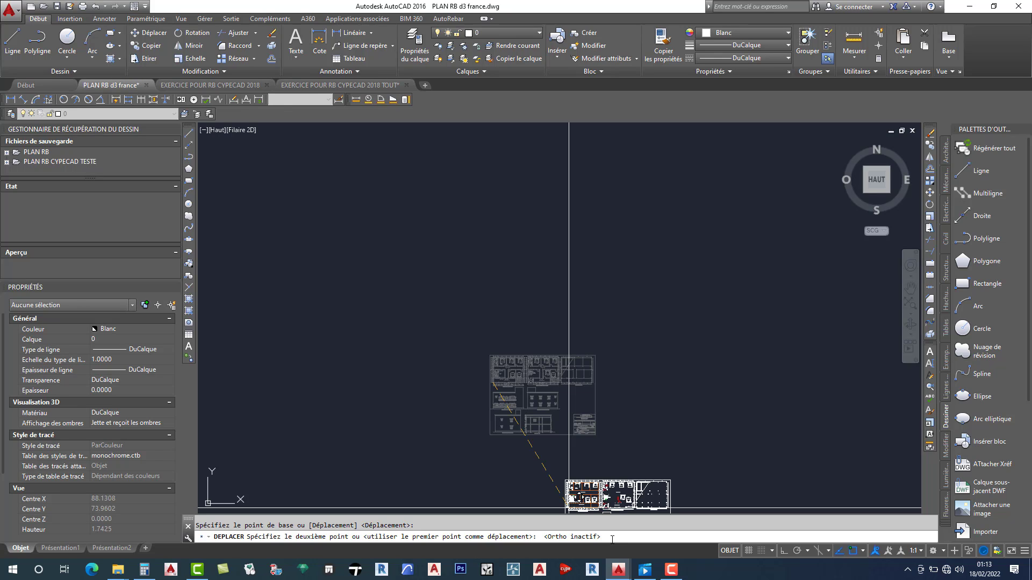
text(0,0,0)
key(Return)
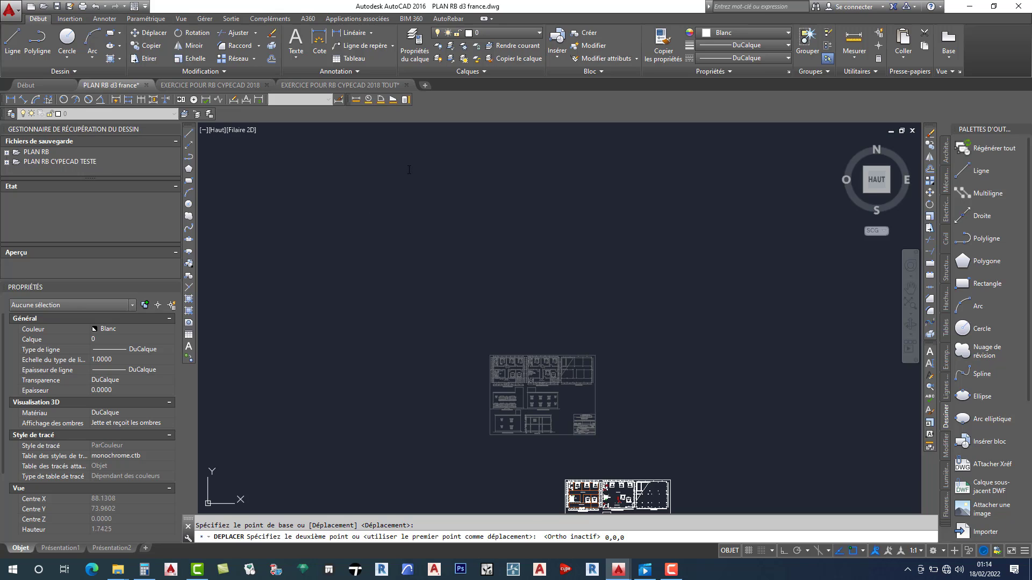
key(Return)
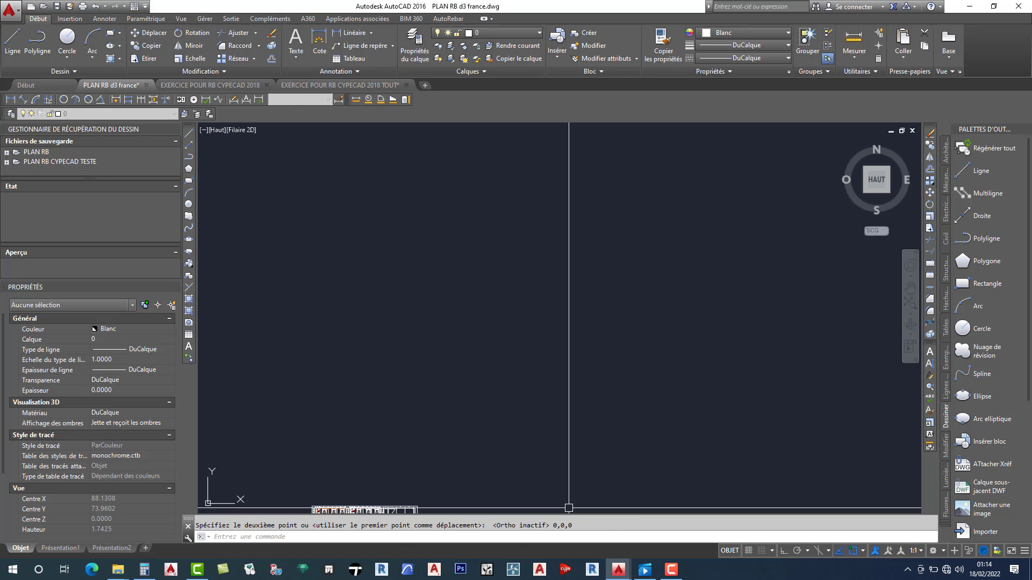
mouse_move(295, 456)
middle_down()
mouse_move(392, 396)
mouse_move(431, 345)
middle_up()
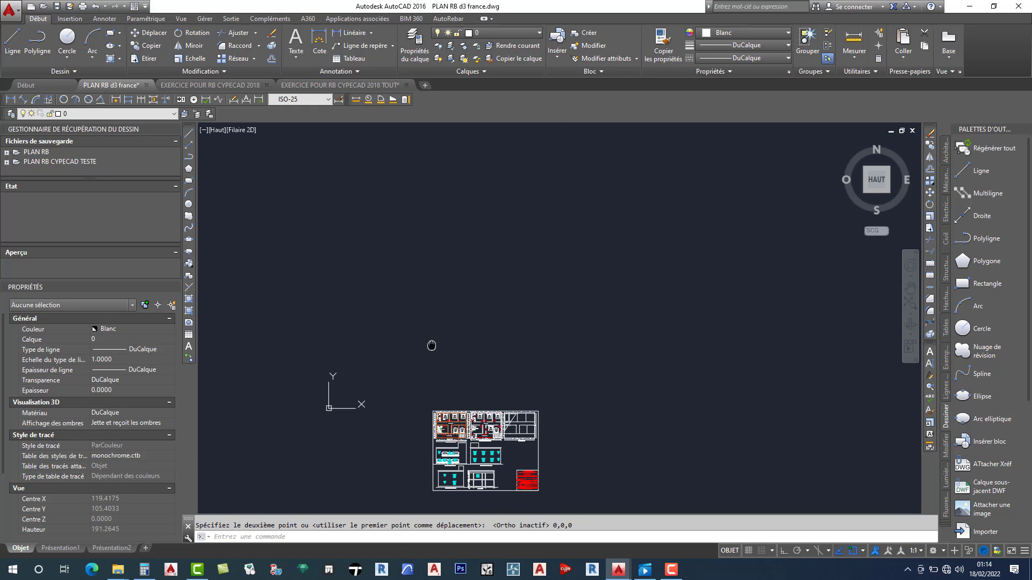
scroll(460, 306, up, 4)
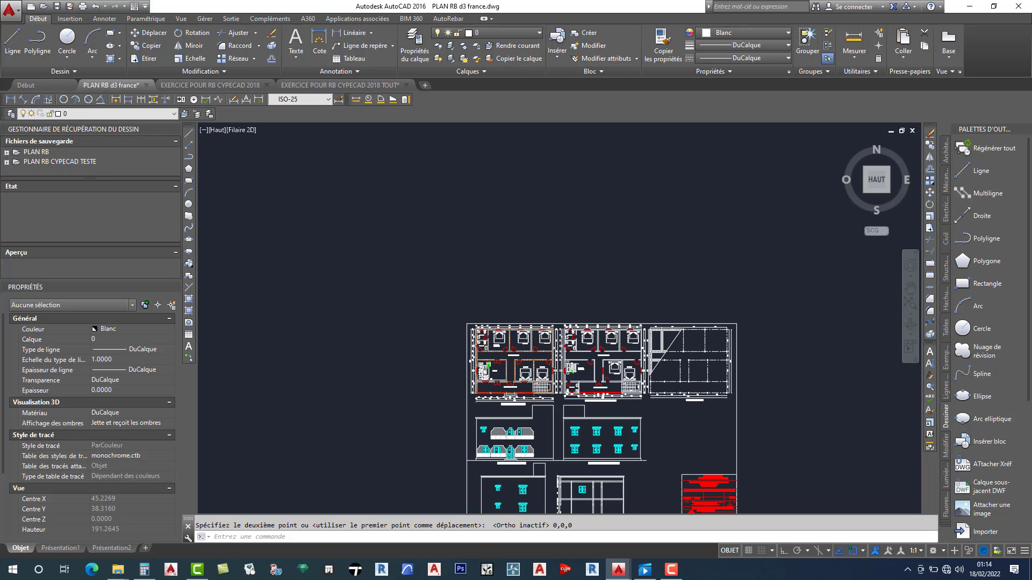
scroll(461, 401, up, 4)
scroll(483, 394, up, 4)
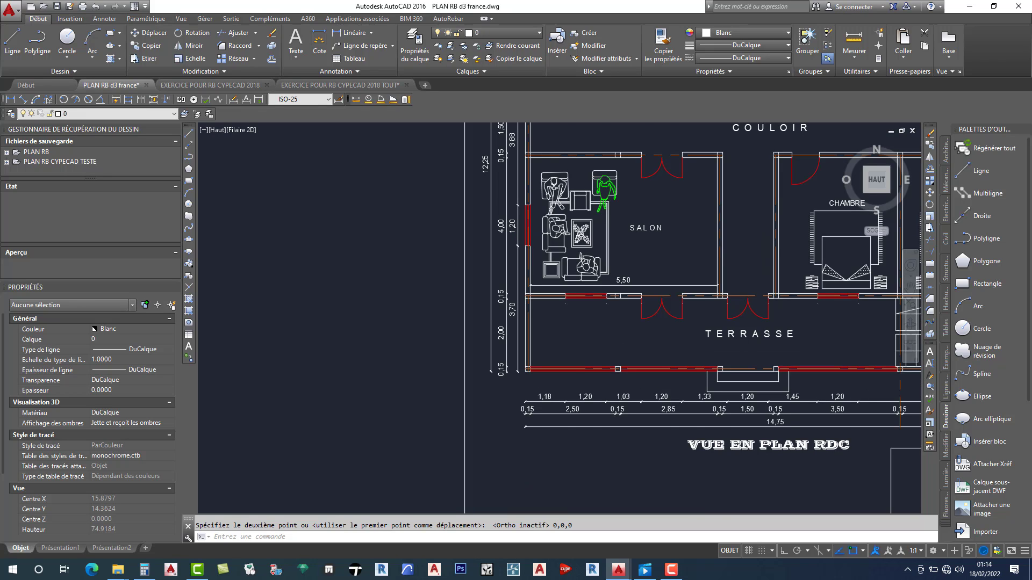
scroll(501, 372, up, 2)
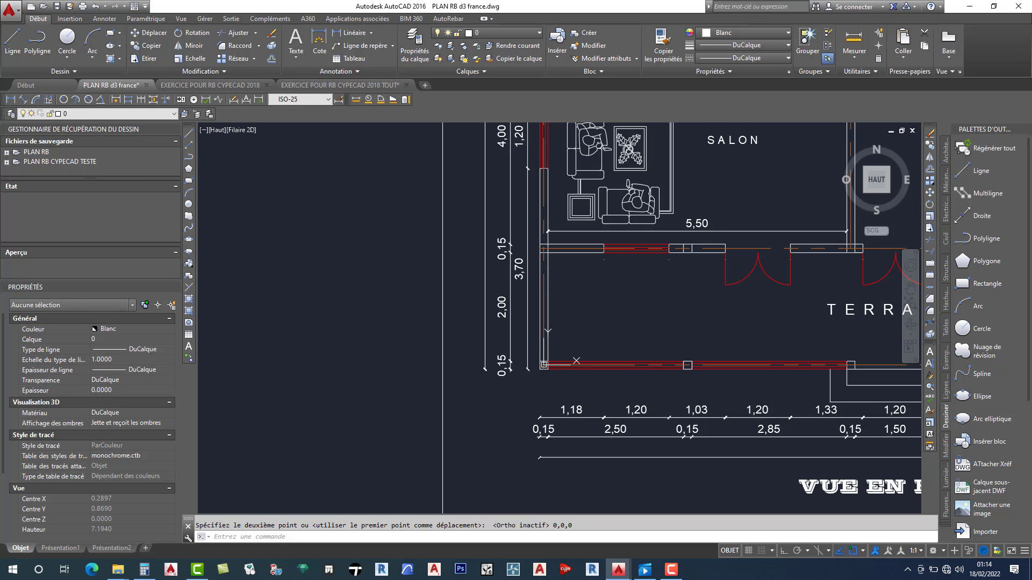
Save the drawing under a new name on the desktop as PROJET DGW FOF VERS CYPECAD 2018 POUR YOUTUB.
key(ctrl+shift+s)
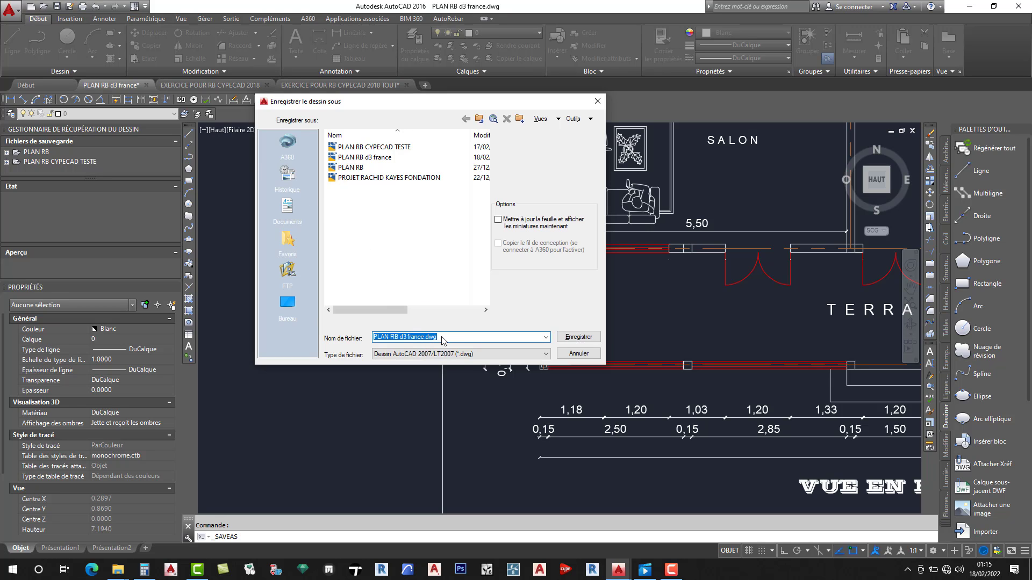
click(290, 306)
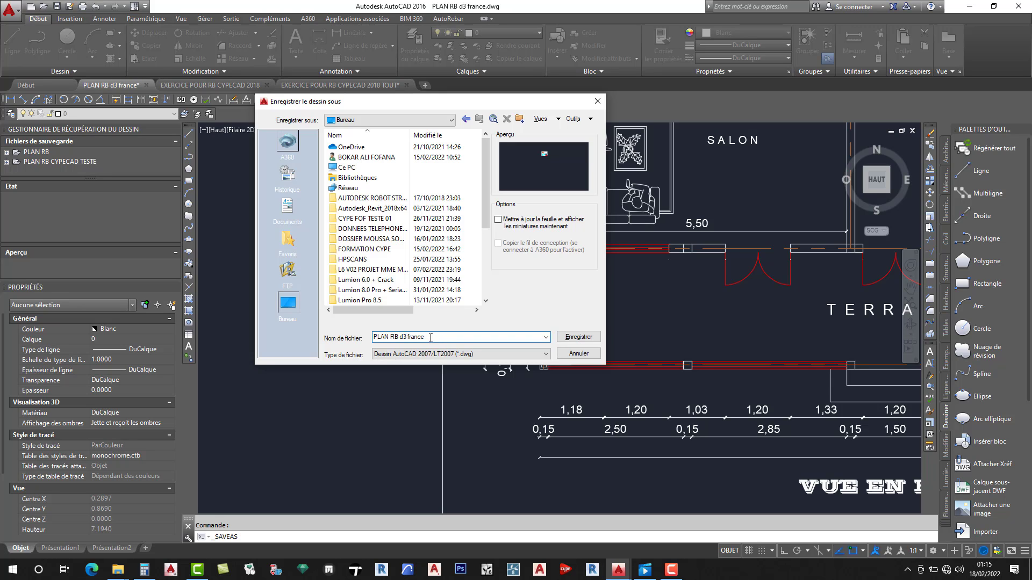
drag(431, 338, 364, 338)
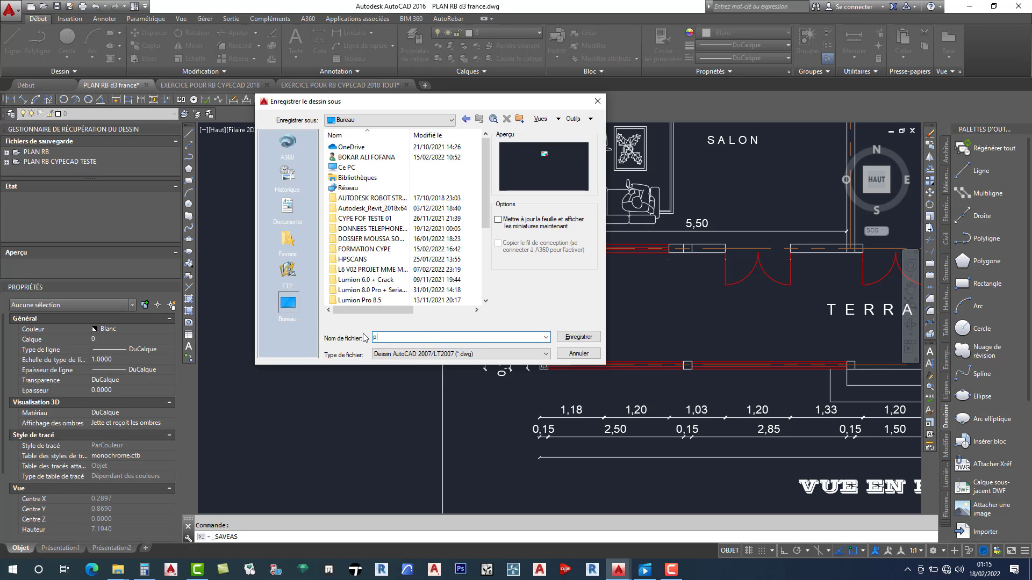
text(proj)
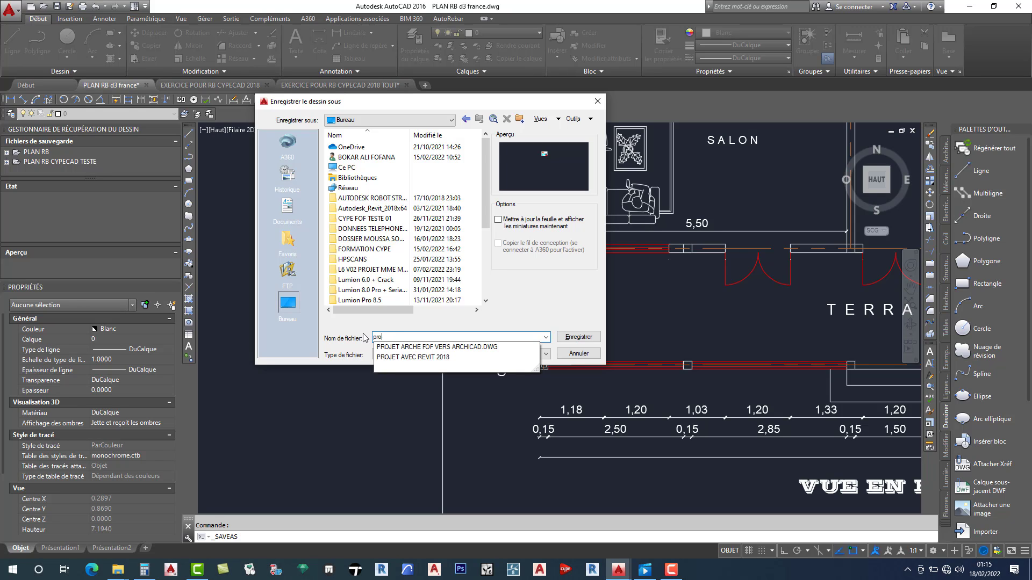
key(BackSpace)
key(BackSpace)
key(BackSpace)
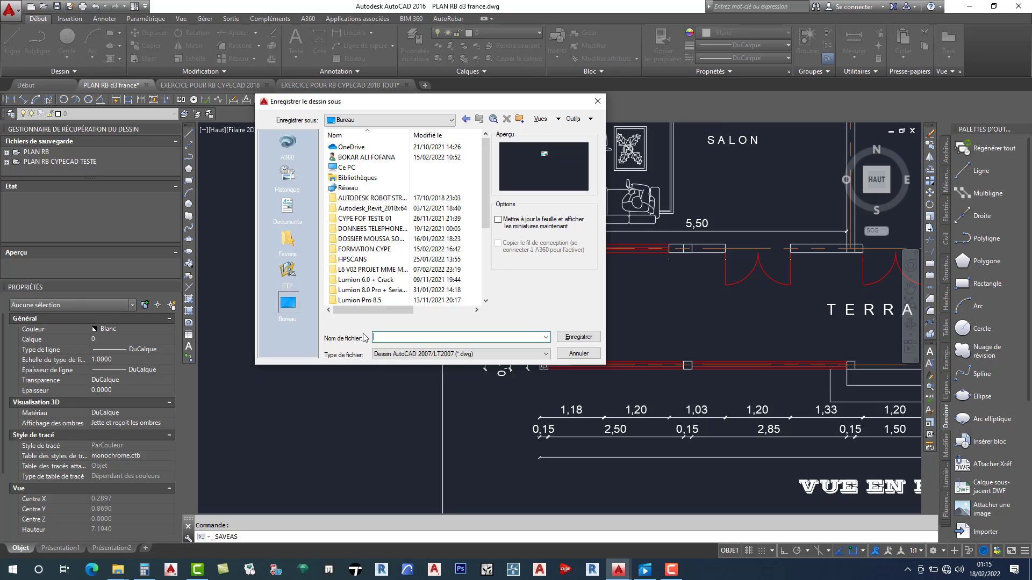
text(PROJET)
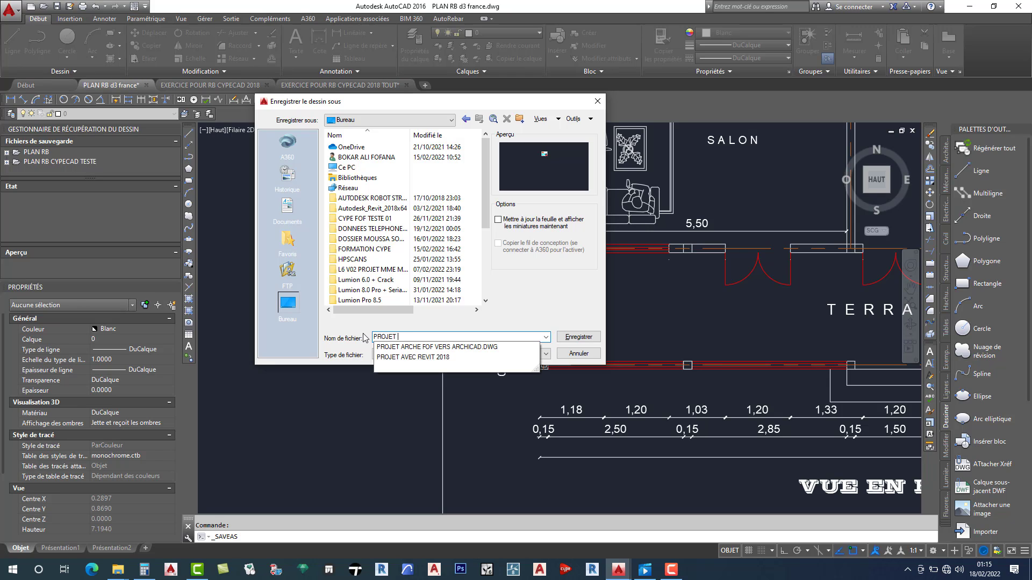
text( D)
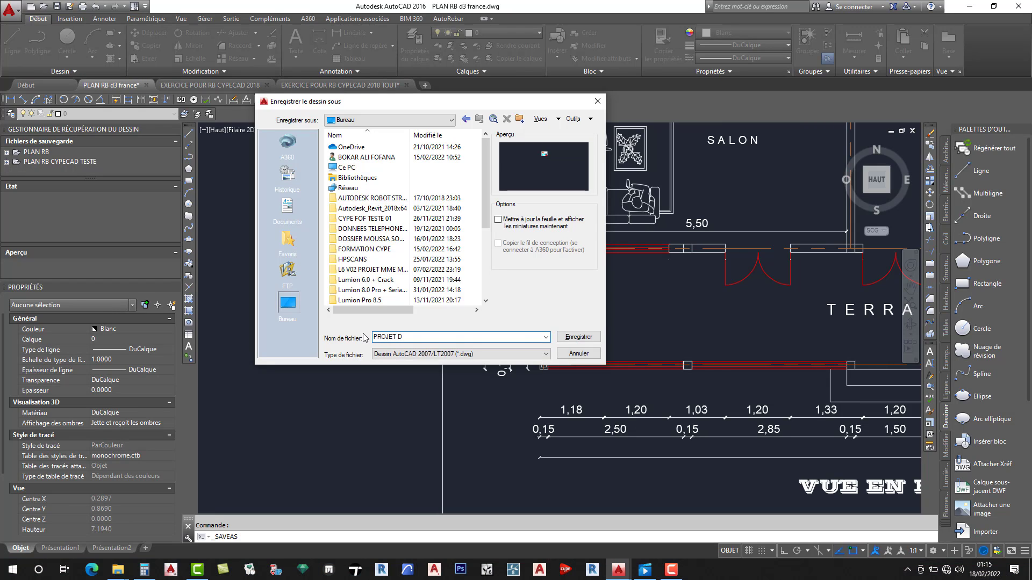
text(GW F)
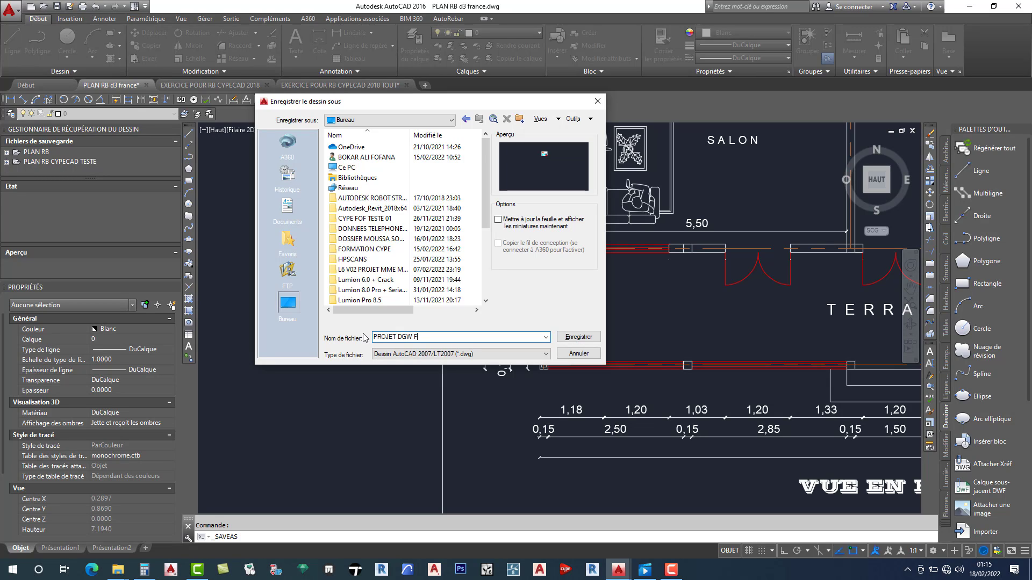
text(OF VERS CYPECAD 2018 POUR)
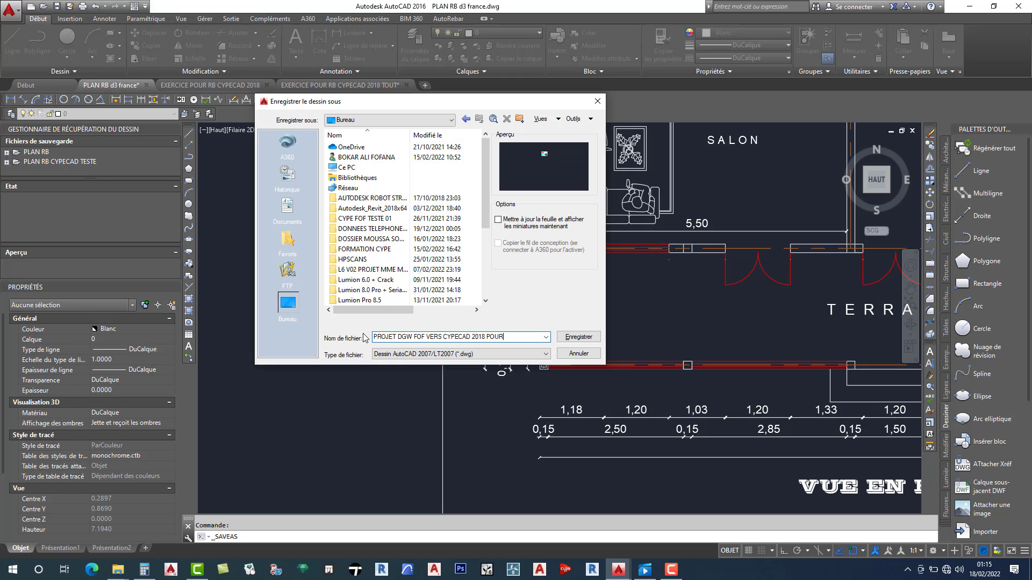
text( YOUTUB)
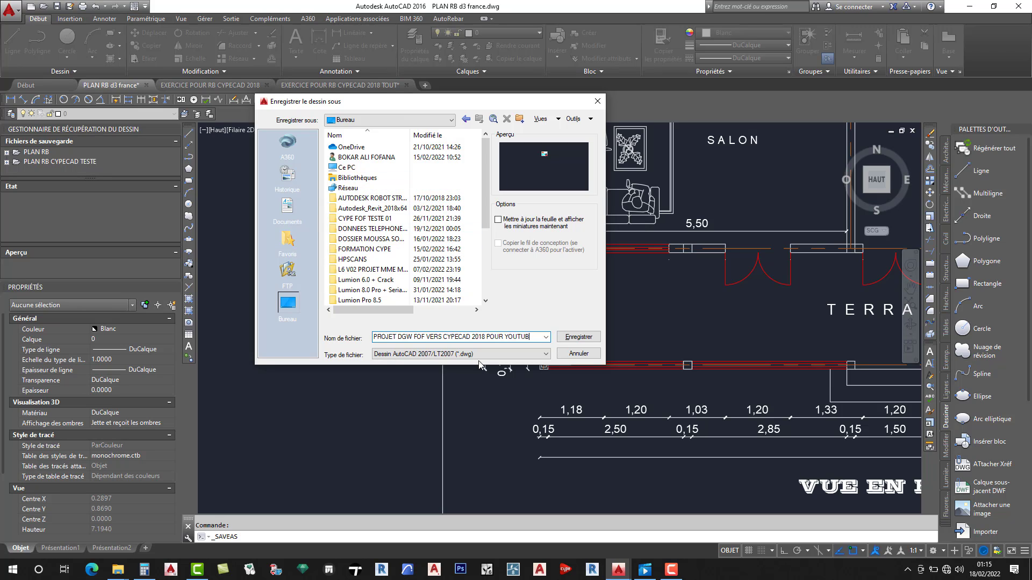
click(578, 337)
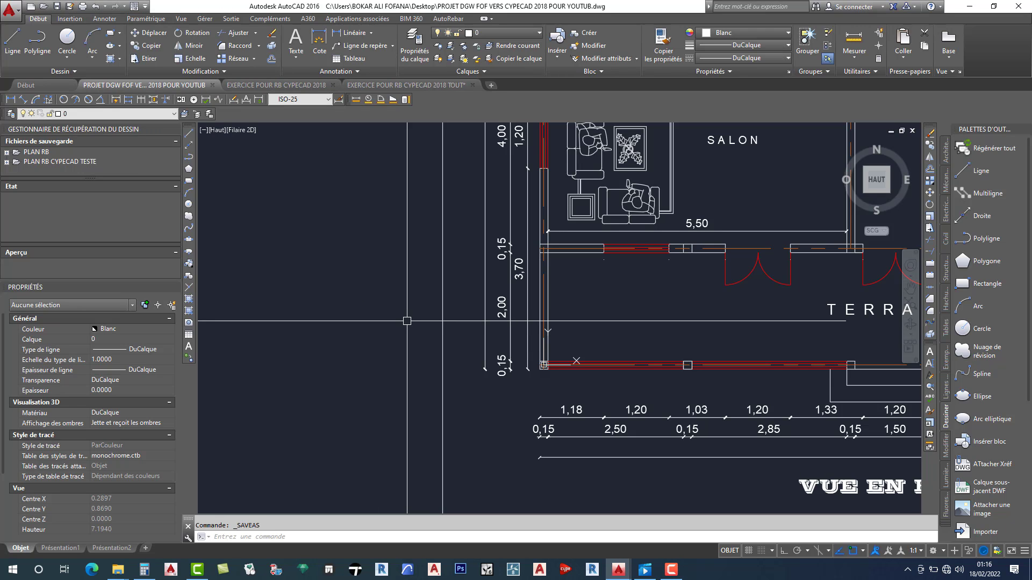
scroll(410, 320, down, 2)
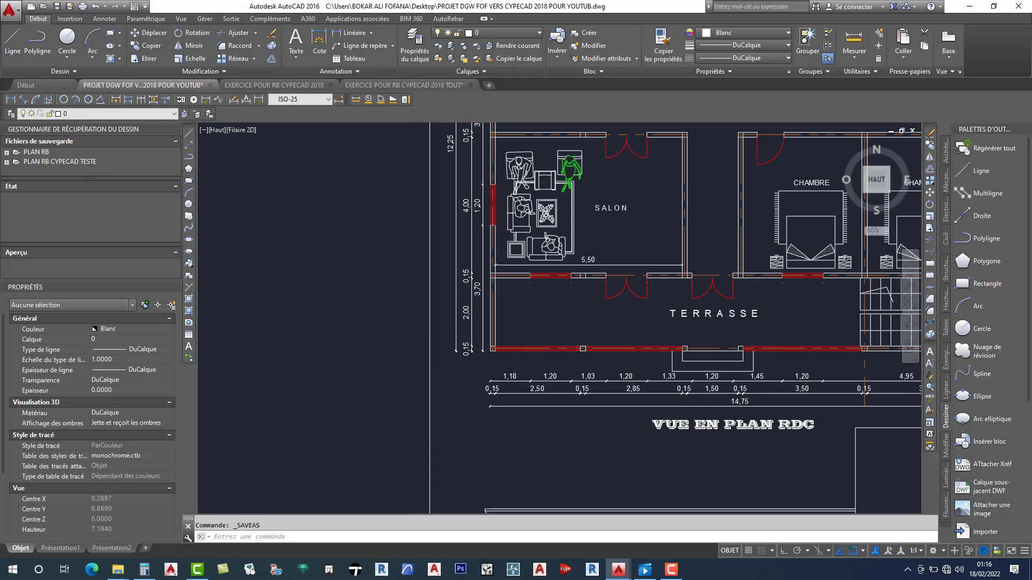
scroll(410, 322, down, 3)
scroll(580, 372, down, 2)
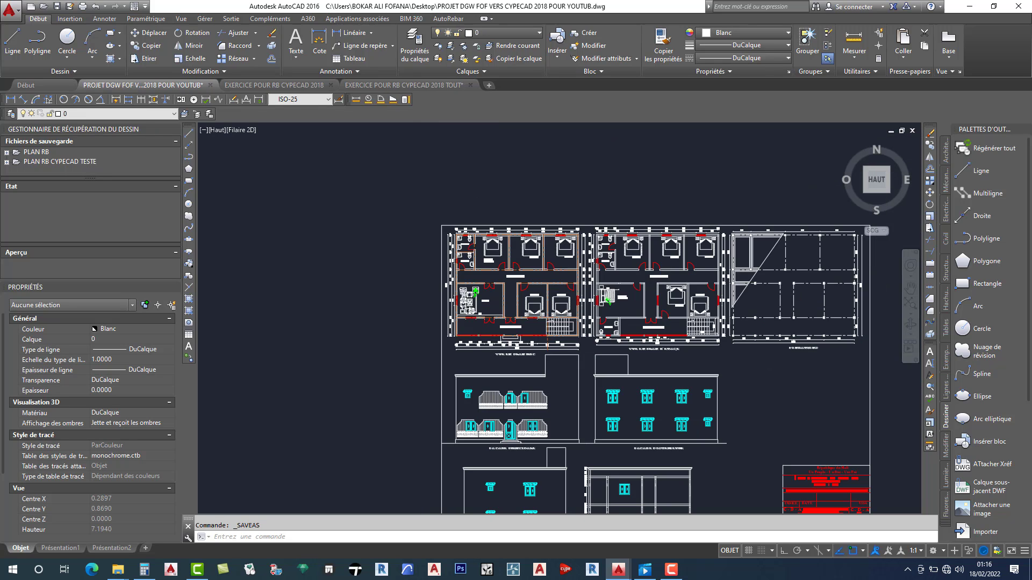
scroll(580, 372, down, 3)
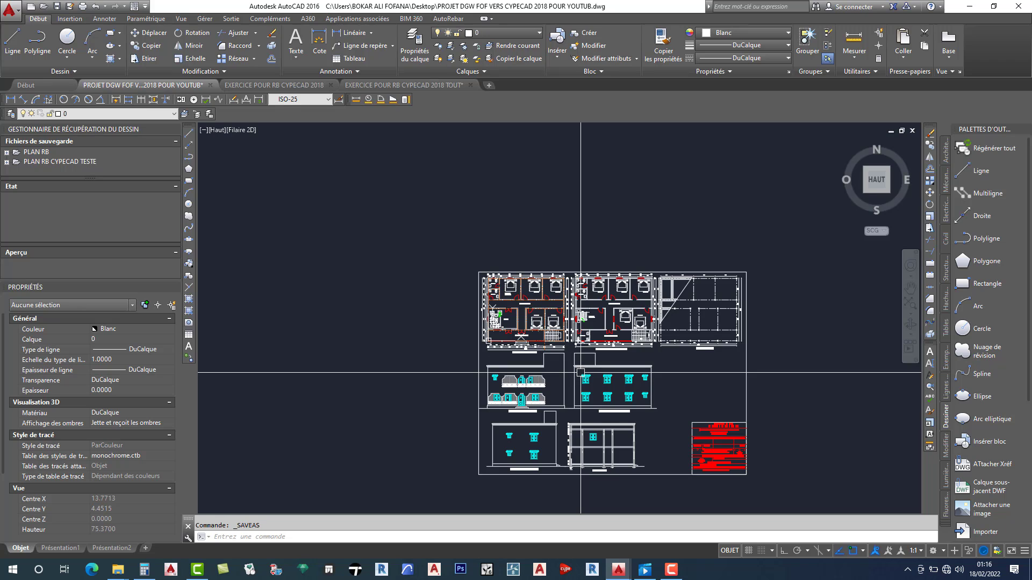
scroll(574, 358, up, 2)
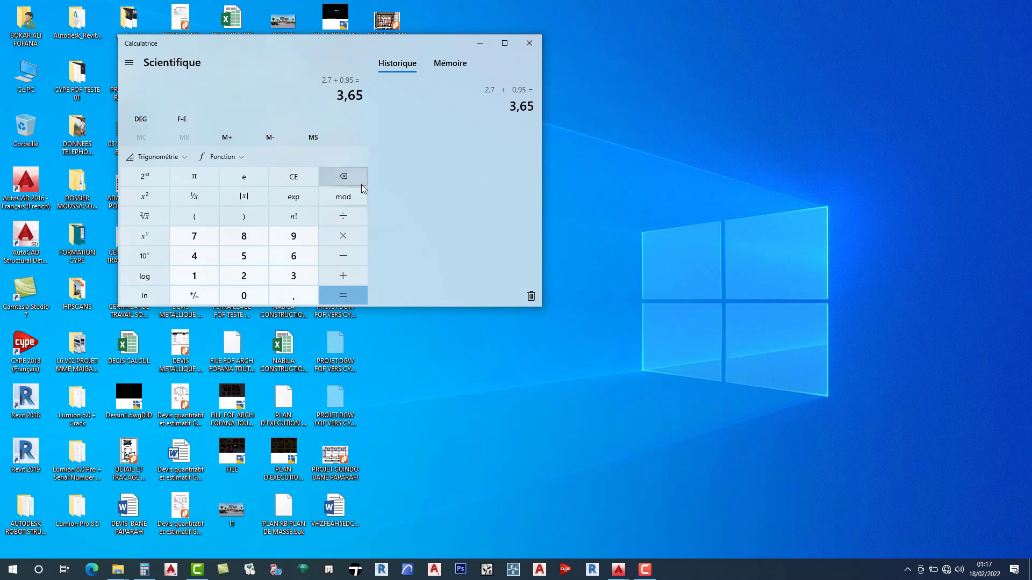
Close the calculator and refresh the desktop.
click(530, 43)
right_click(638, 149)
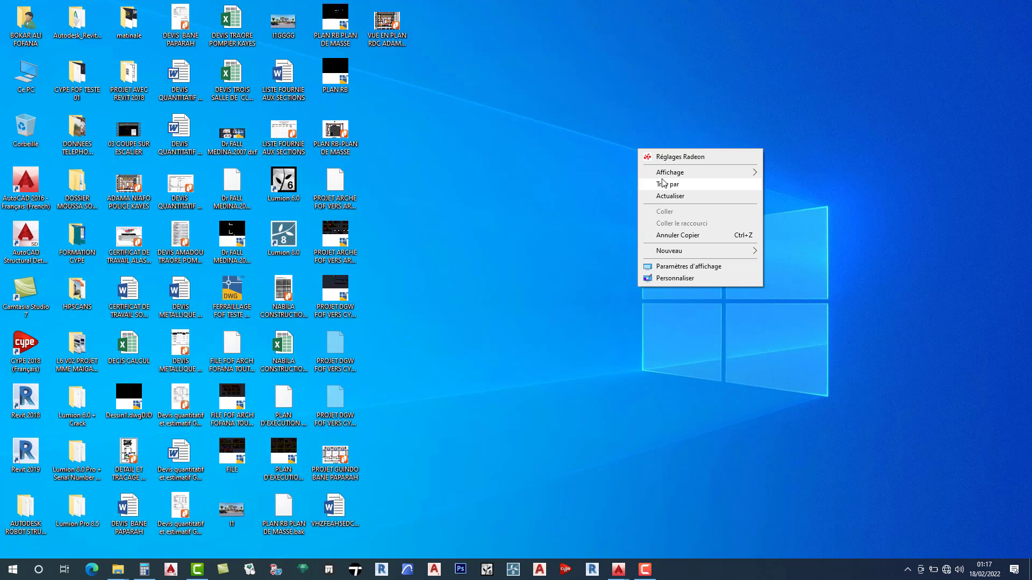
click(669, 196)
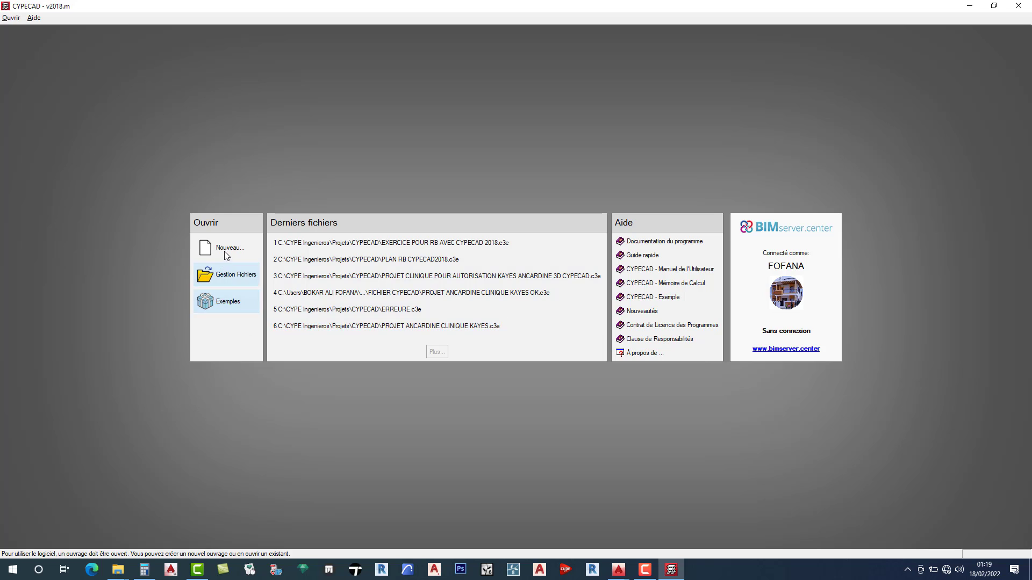
Create a new CYPECAD project named PROJET DWG FOF VERS CYPECAD 2018 with the description USAGE D'HABITATION.
click(224, 248)
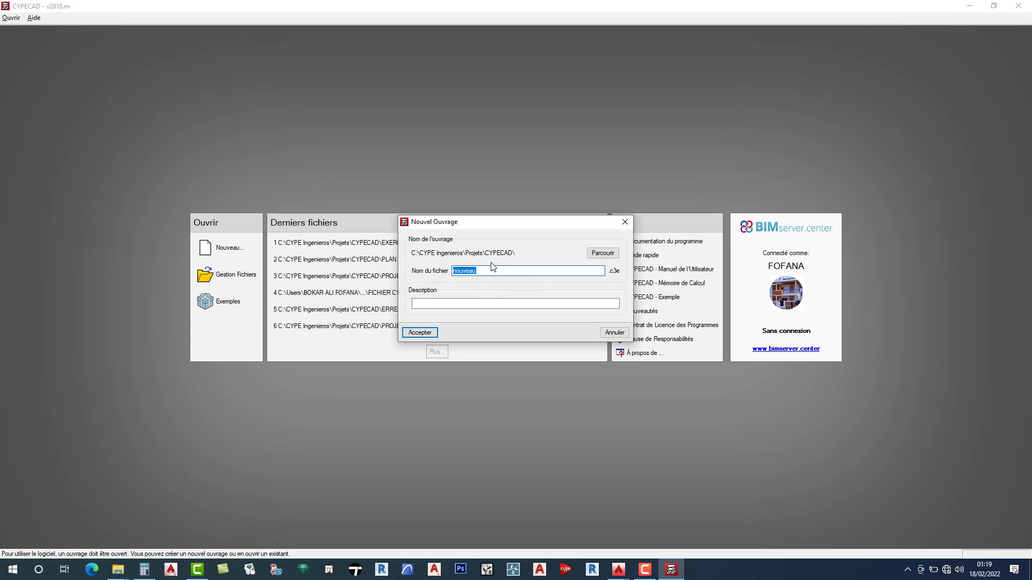
text(P)
text(ROJER)
text(T)
text( DW)
text(G-OF)
text( VER)
text(S CY)
text(PECAD 2018)
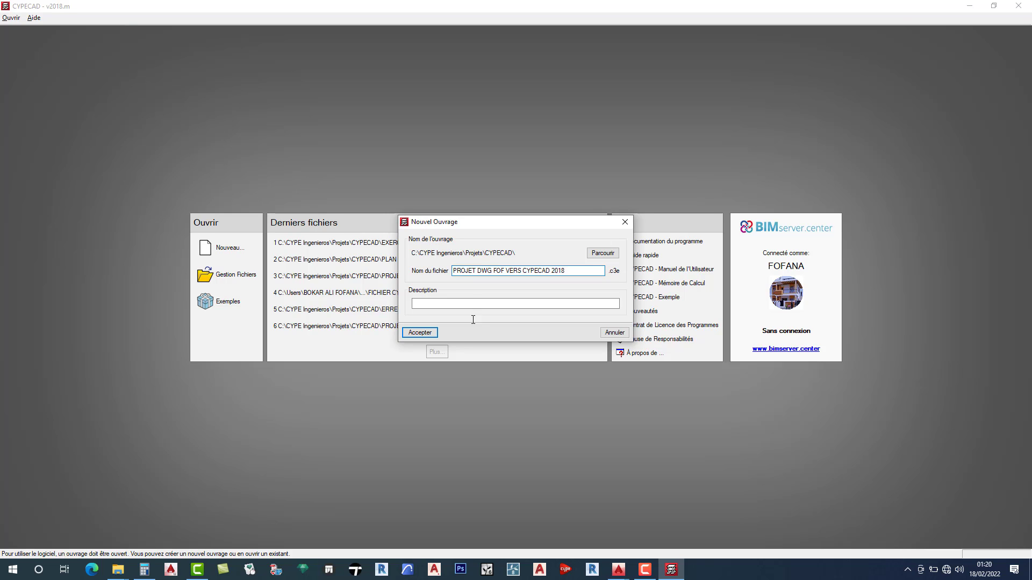
click(469, 303)
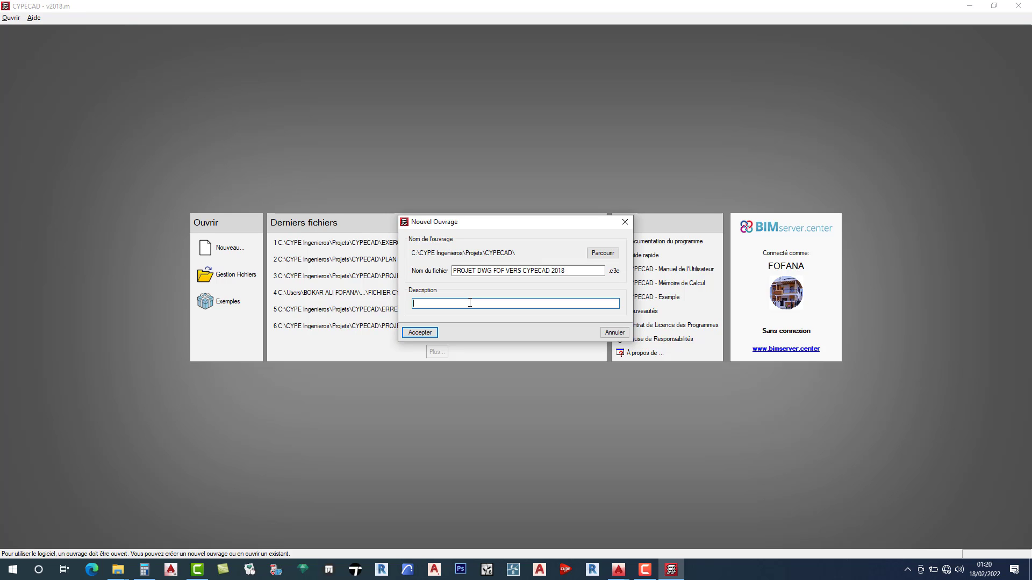
text(USAGE D'HABITATION)
click(421, 332)
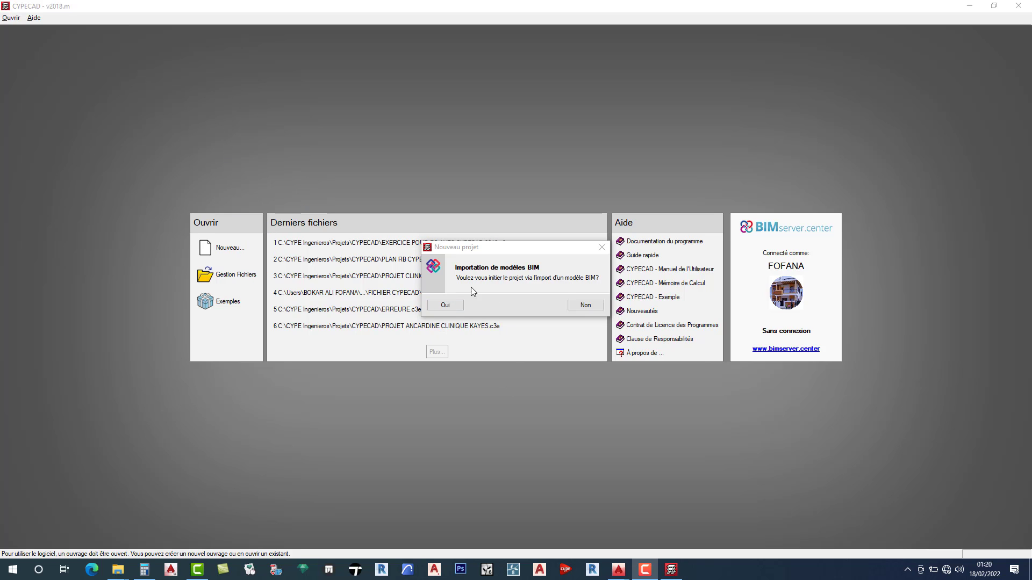
Decline the BIM import, start from an empty project (Ouvrage vide) and accept the default general data and BAEL 91 limit states.
click(580, 306)
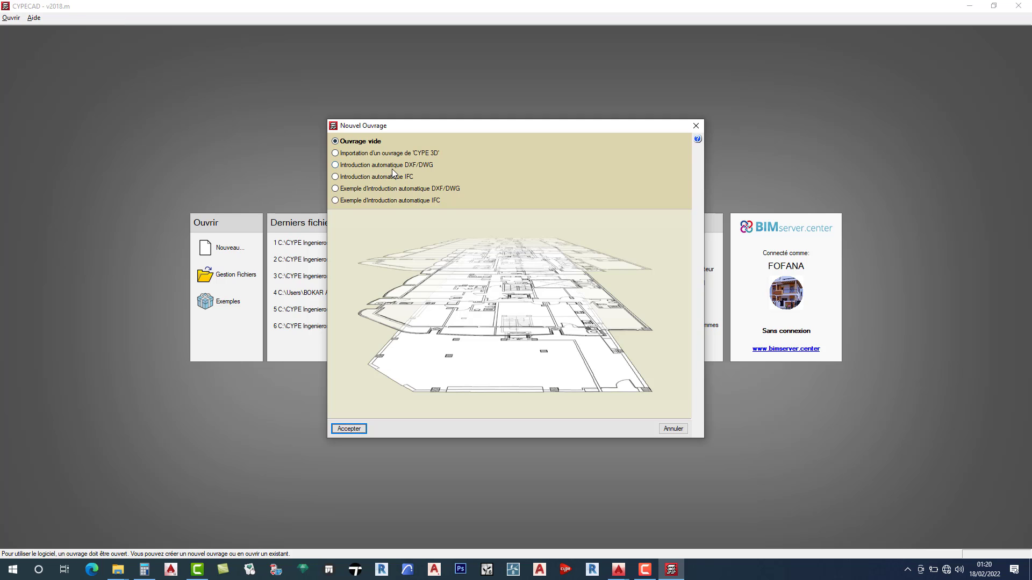
mouse_move(351, 166)
click(347, 429)
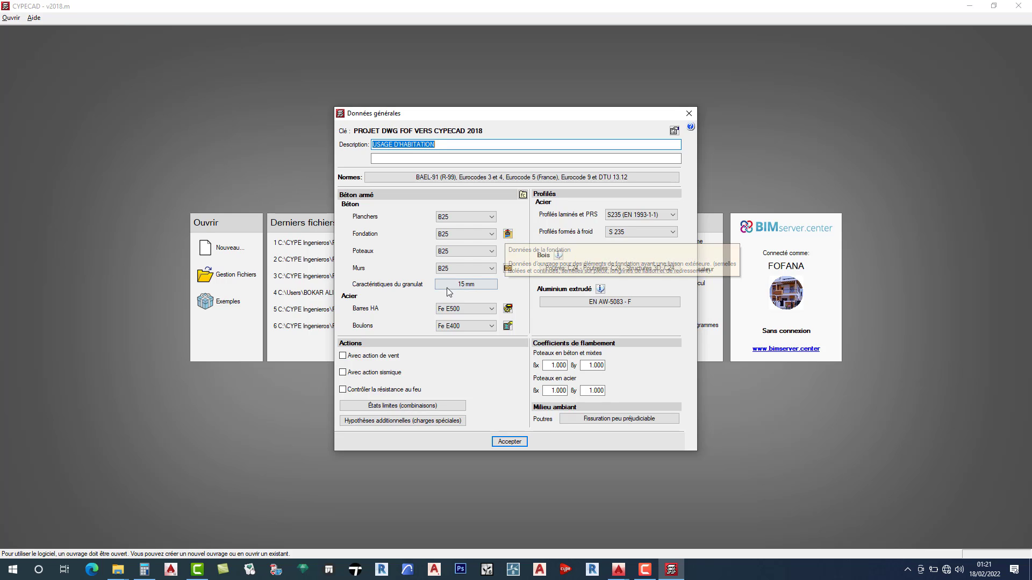
click(509, 441)
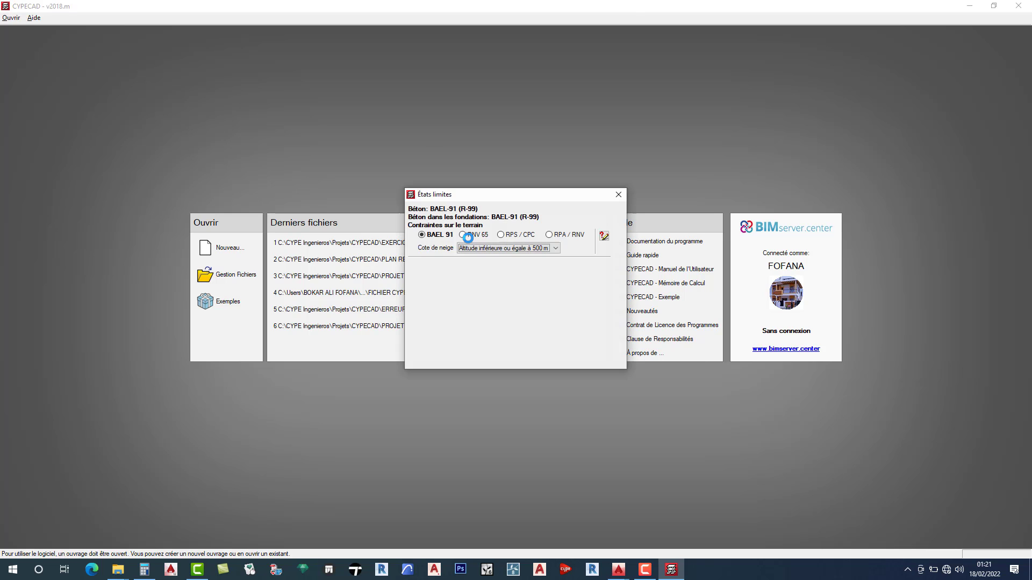
click(517, 363)
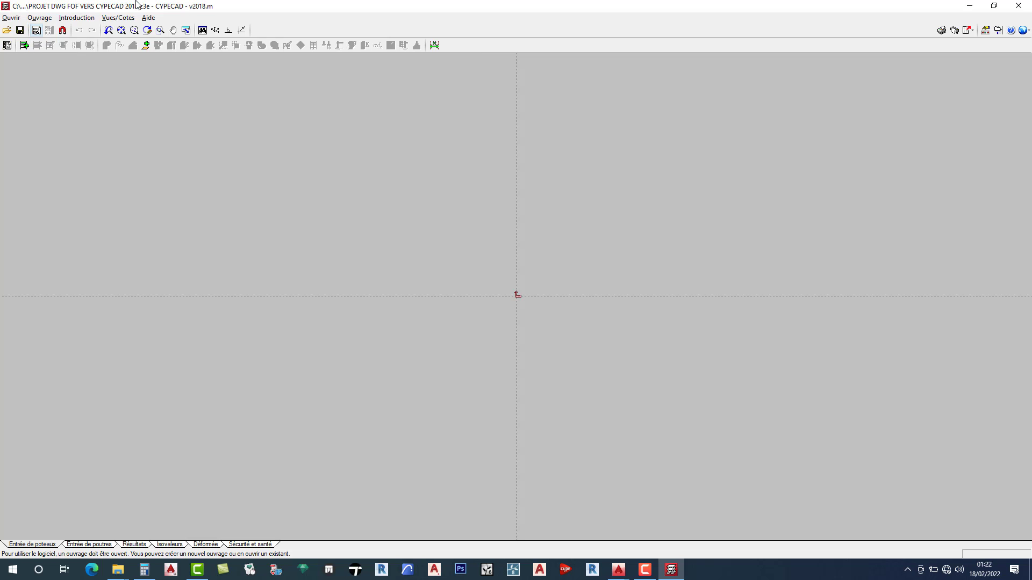
Add PROJET DGW FOF VERS CYPECAD 2018 POUR YOUTUB.dwg from the desktop as a background plan file.
click(36, 30)
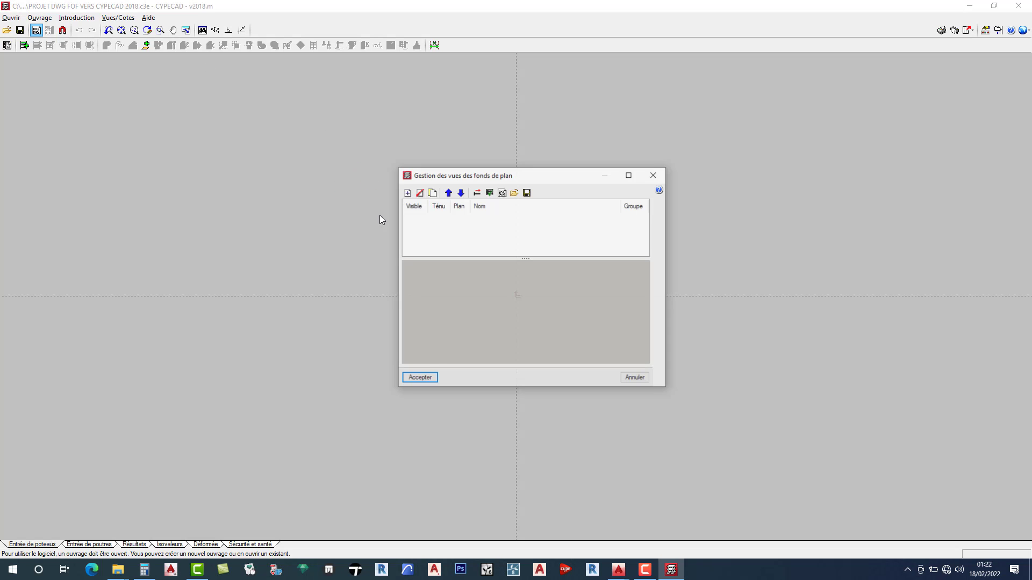
click(406, 193)
click(400, 233)
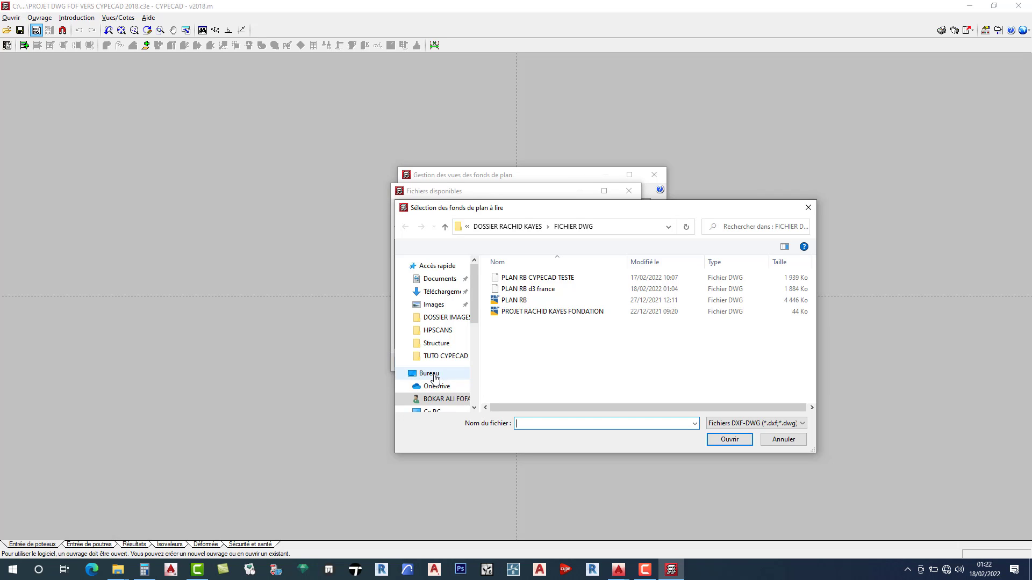
click(455, 373)
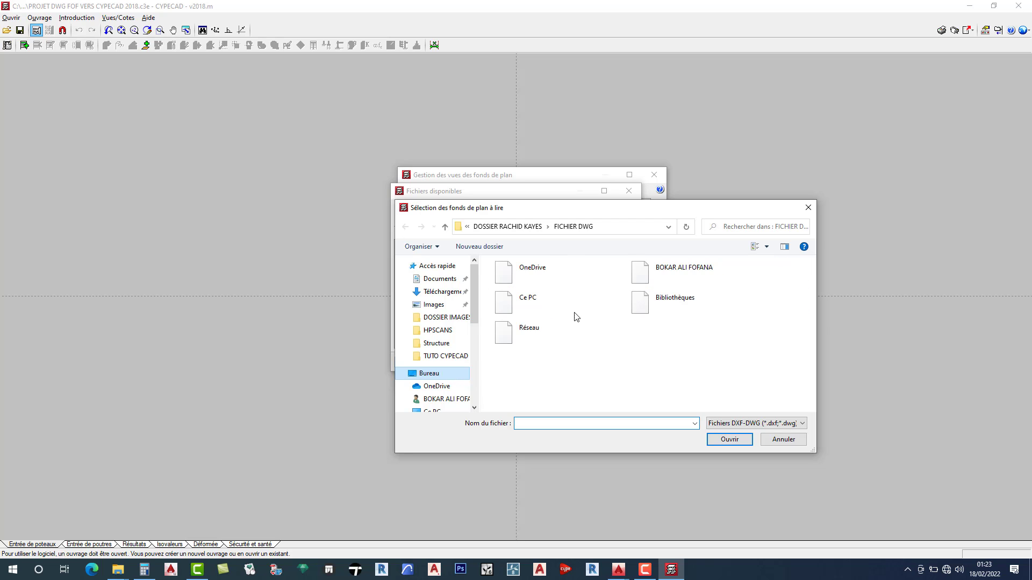
drag(811, 290, 808, 348)
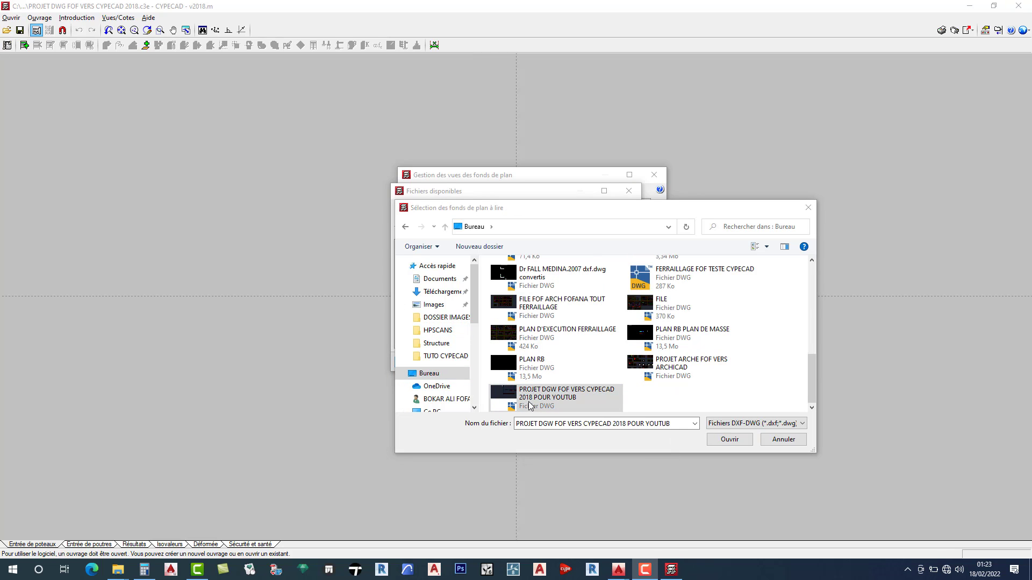
click(583, 400)
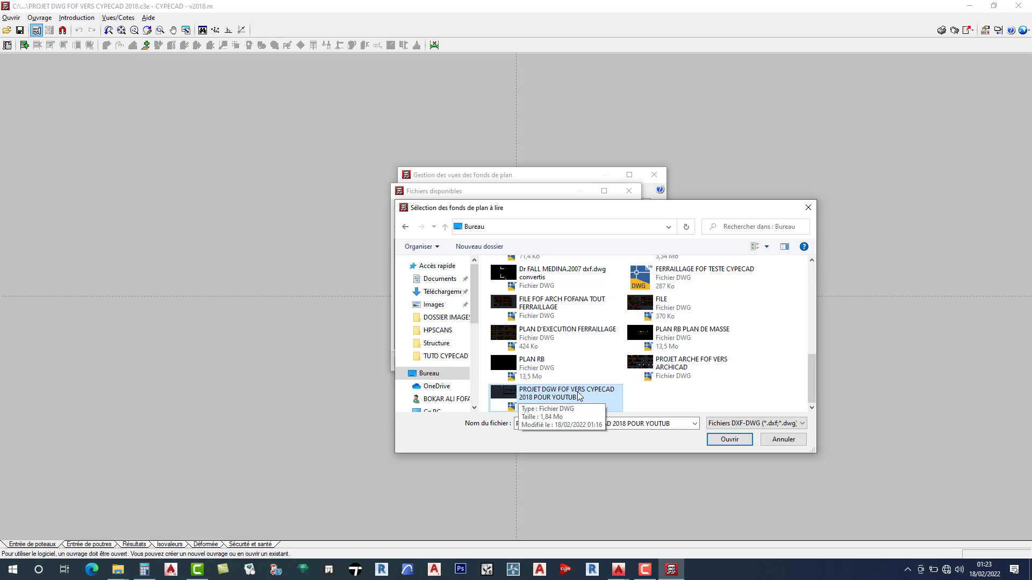
click(726, 441)
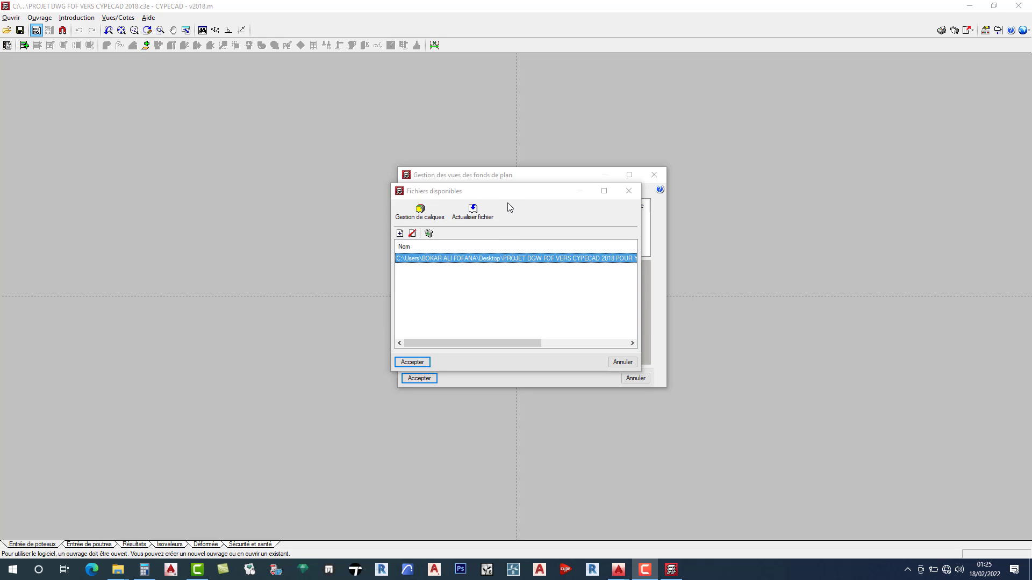
Accept the DWG background view with its layers, assign it to all groups and display the plan in the work area.
click(412, 362)
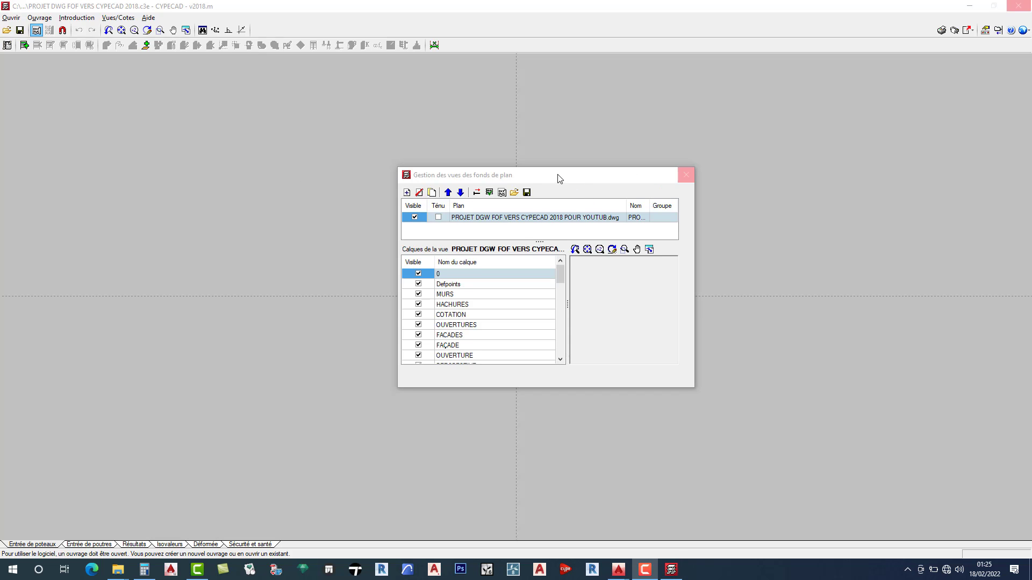
drag(557, 175, 555, 101)
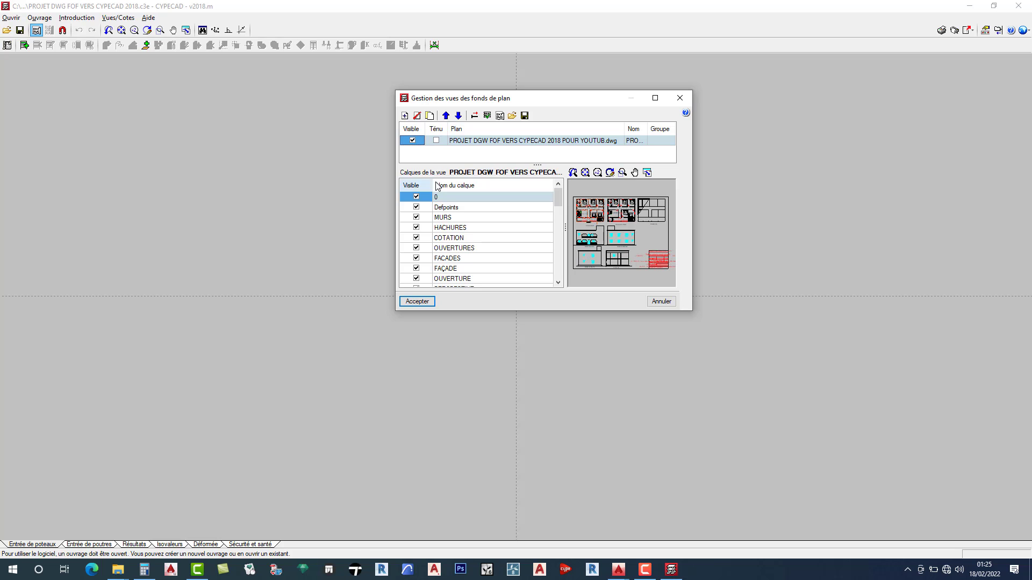
click(619, 574)
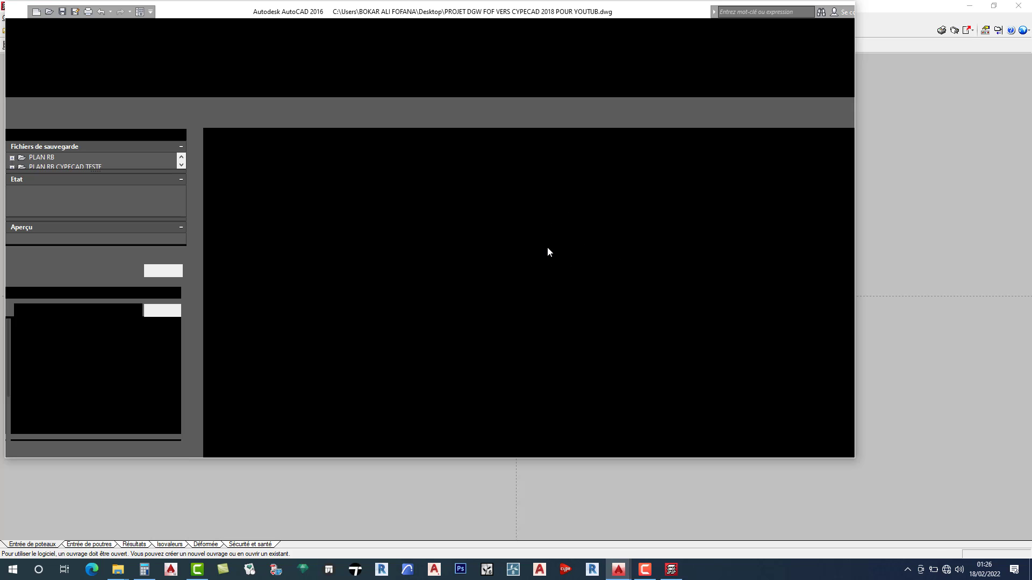
click(671, 569)
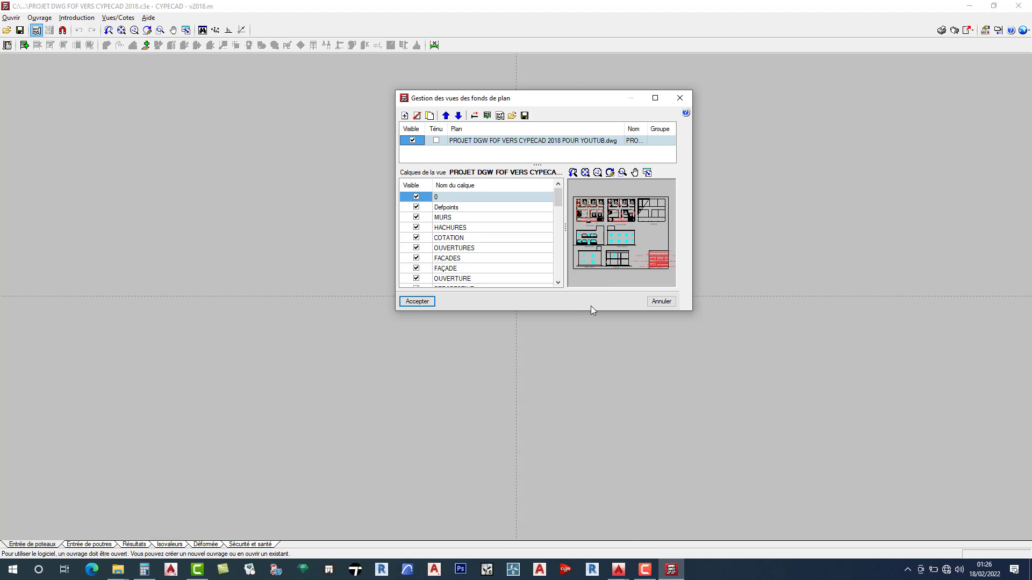
click(423, 302)
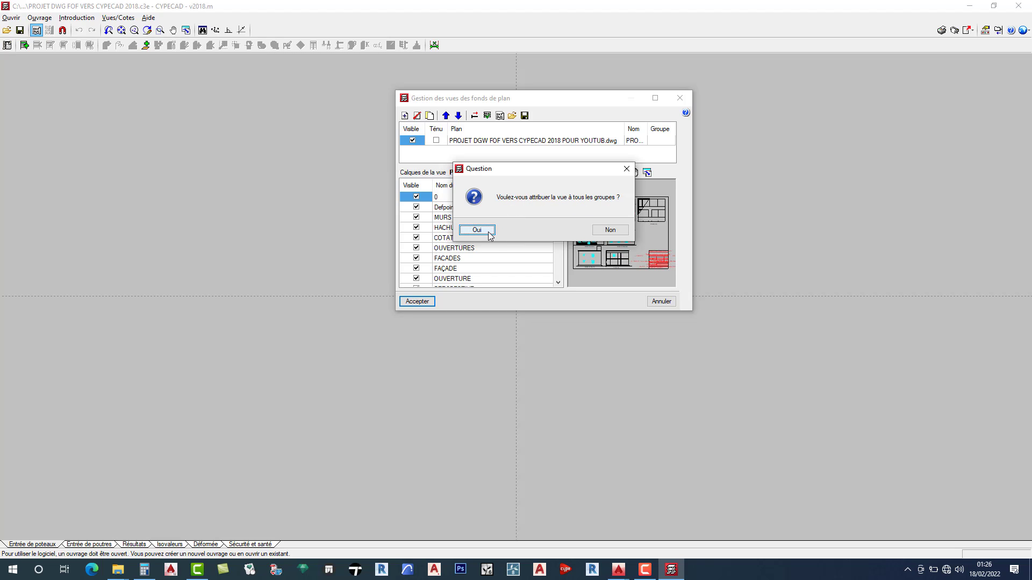
click(477, 230)
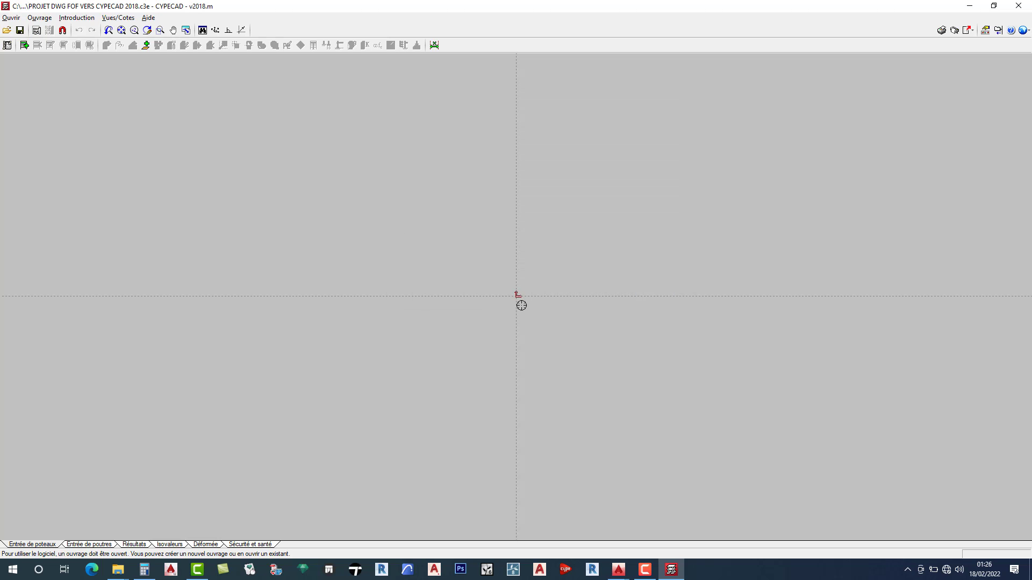
click(50, 30)
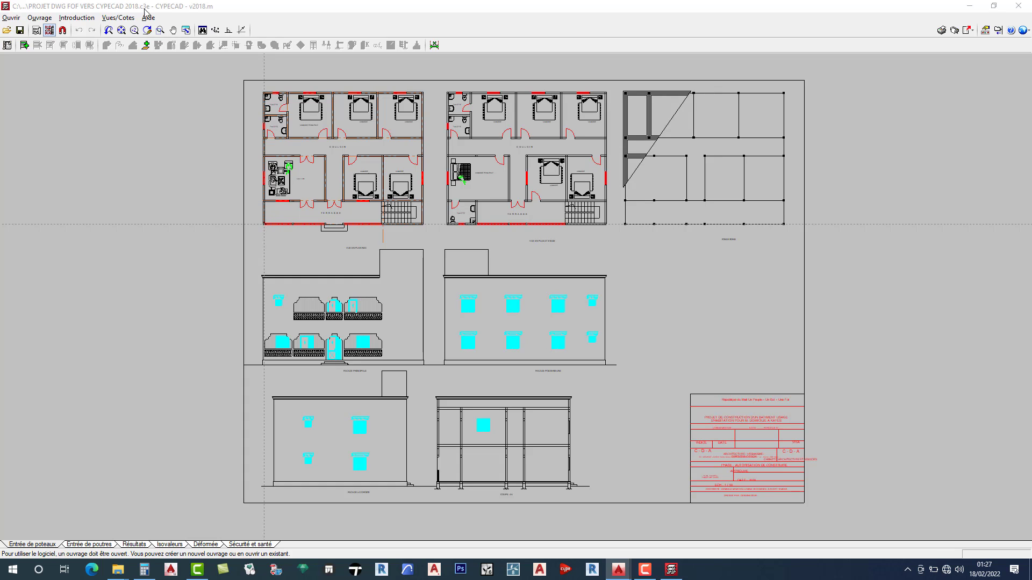
Start inserting new levels as free levels (Libres) and set the number of levels to 3.
click(75, 19)
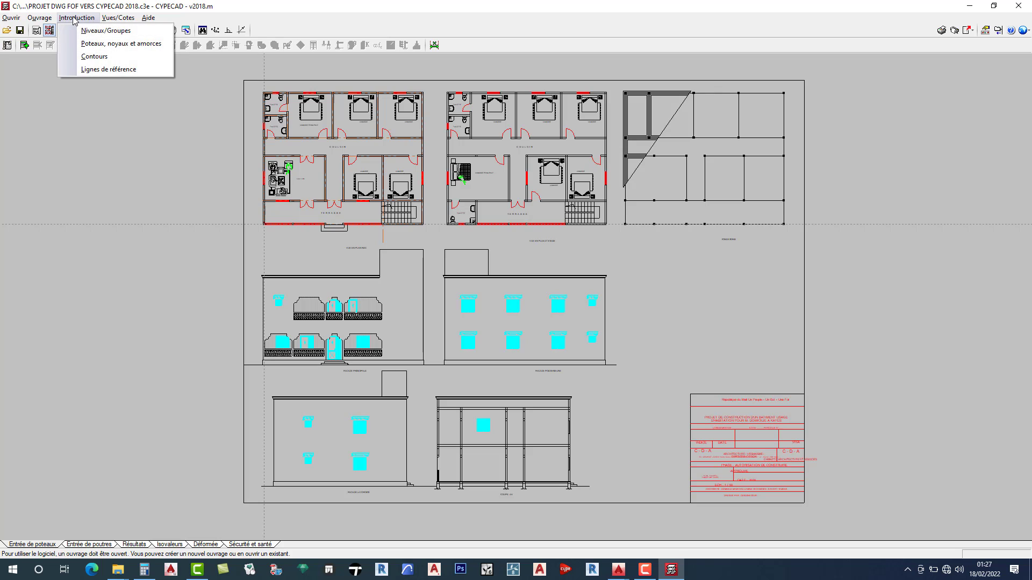
click(103, 31)
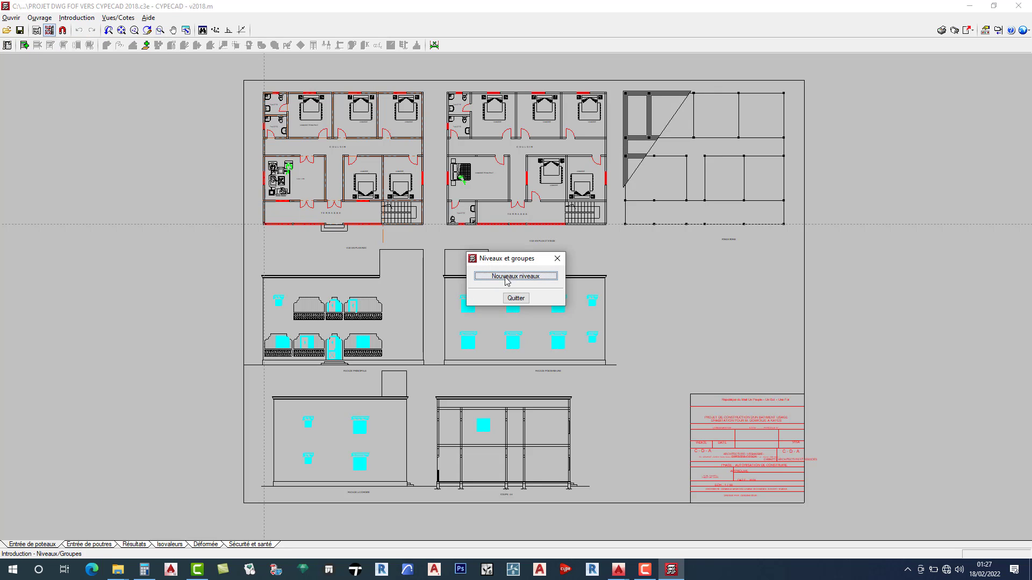
click(499, 277)
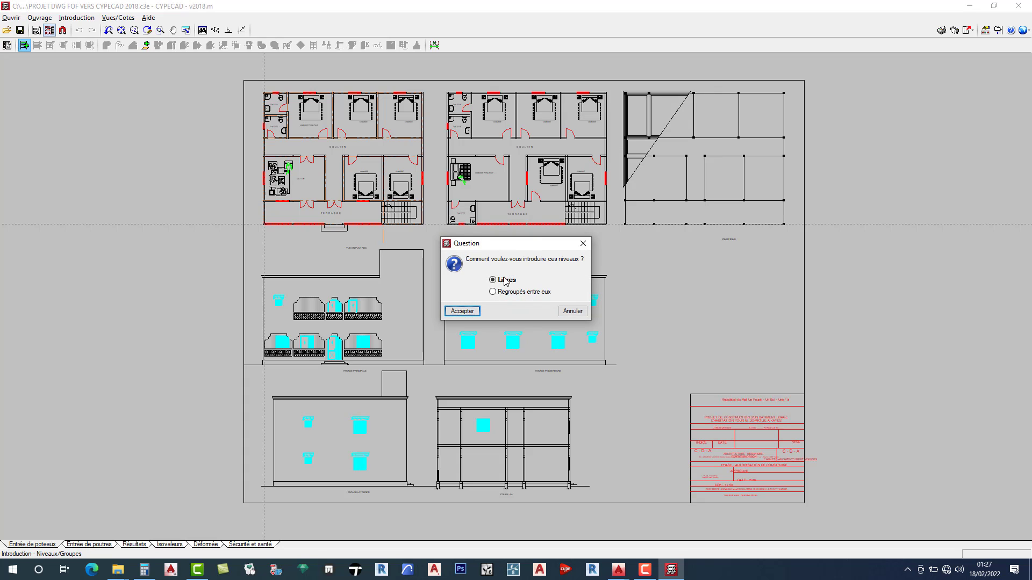
click(463, 311)
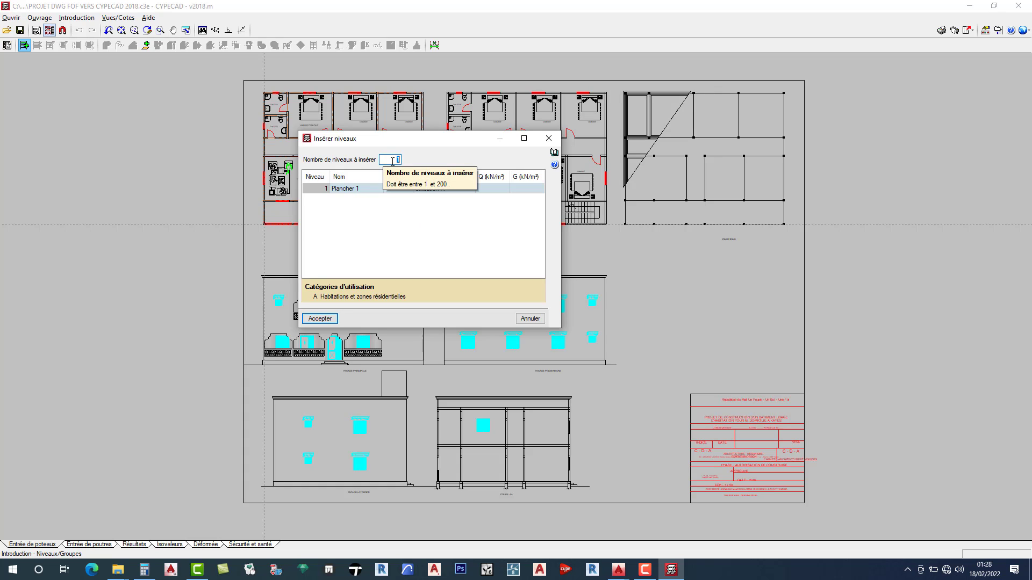
text(3)
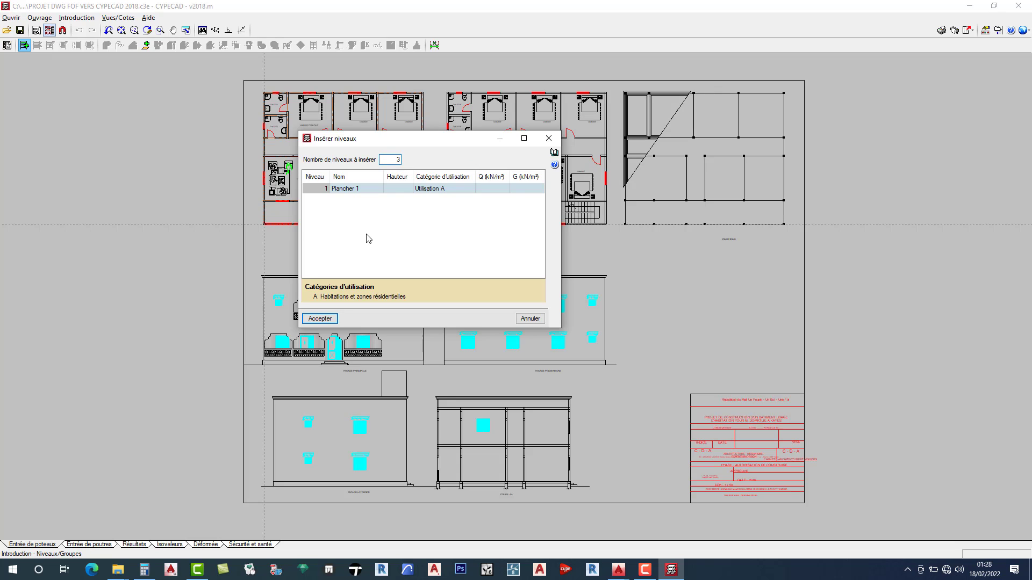
Rename level 1 as RDC in the list of levels being inserted.
click(358, 209)
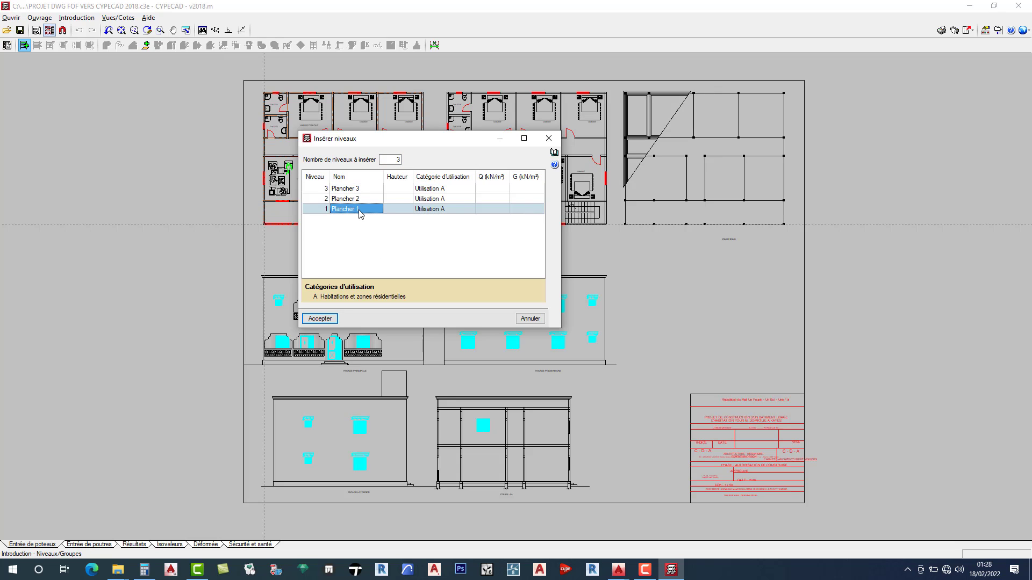
click(363, 210)
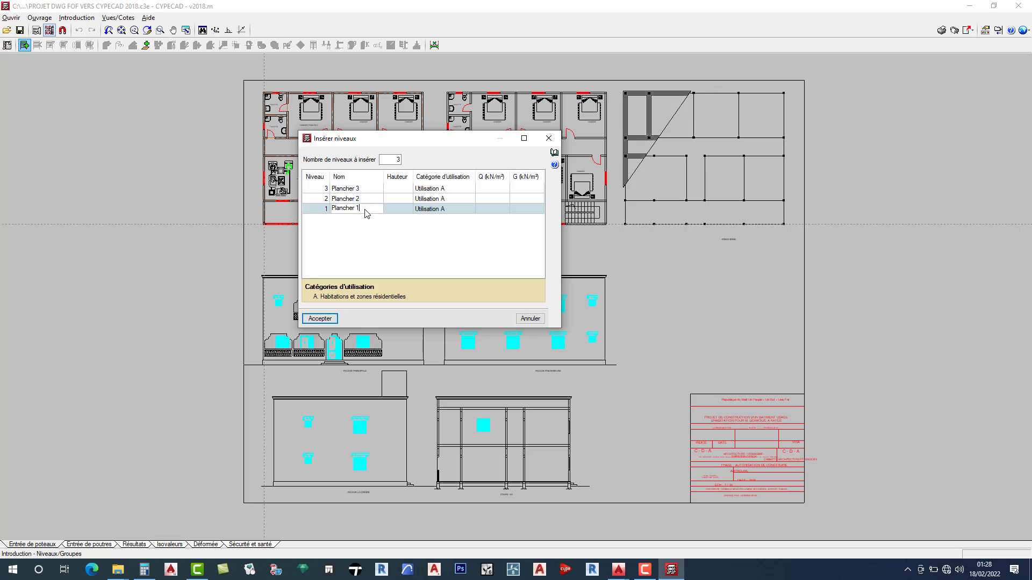
drag(364, 210, 315, 208)
text(RDC)
Rename level 2 as PH R+1 and level 3 as PH TERRASSE ACC in the list of levels being inserted.
click(361, 201)
click(367, 200)
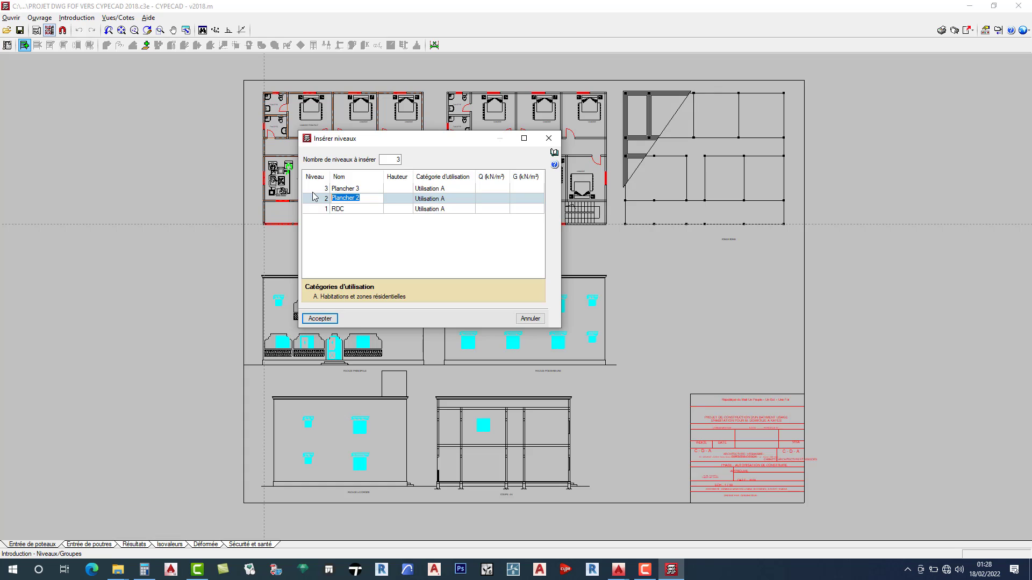
text(PH R+1)
click(360, 191)
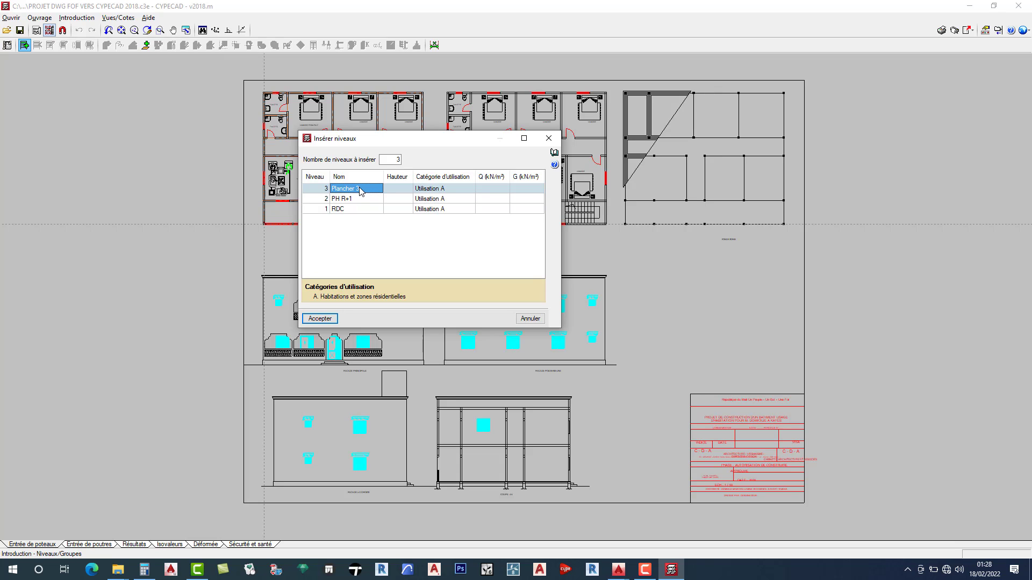
click(359, 190)
drag(363, 190, 308, 184)
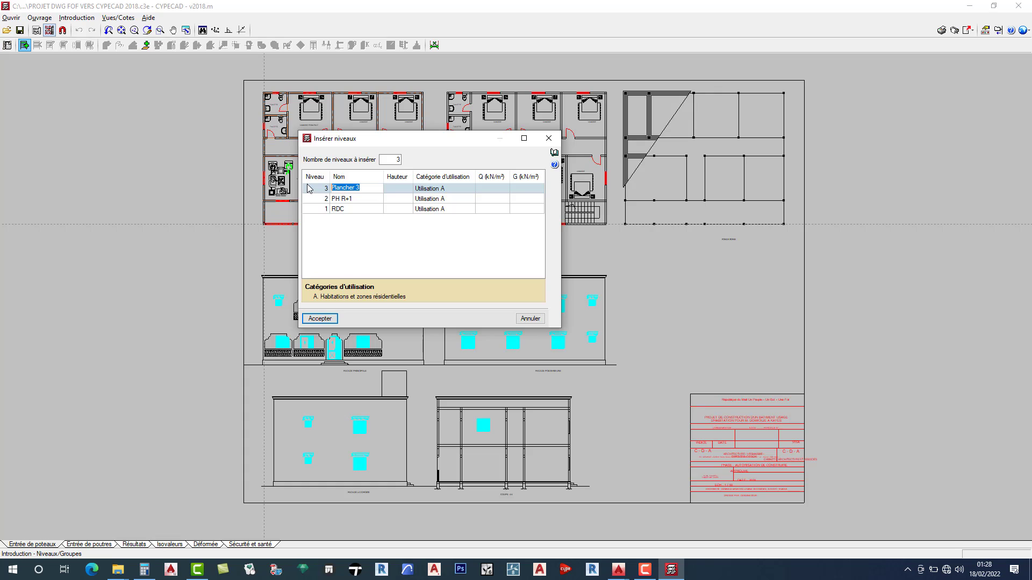
text(PH TERRASSE ACC)
key(Return)
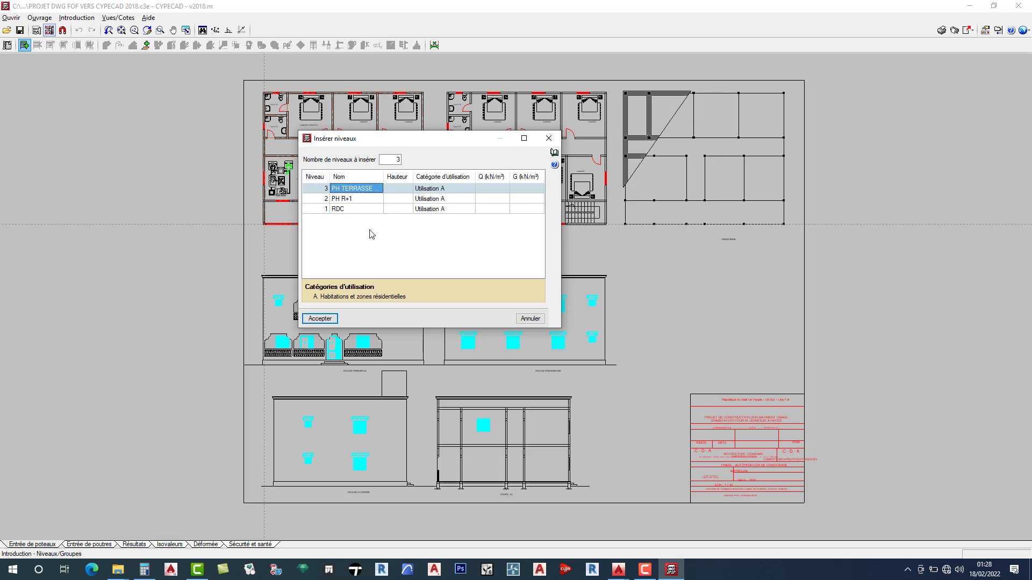
Set the height of PH TERRASSE ACC, PH R+1 and RDC to 3.20 m each.
click(401, 189)
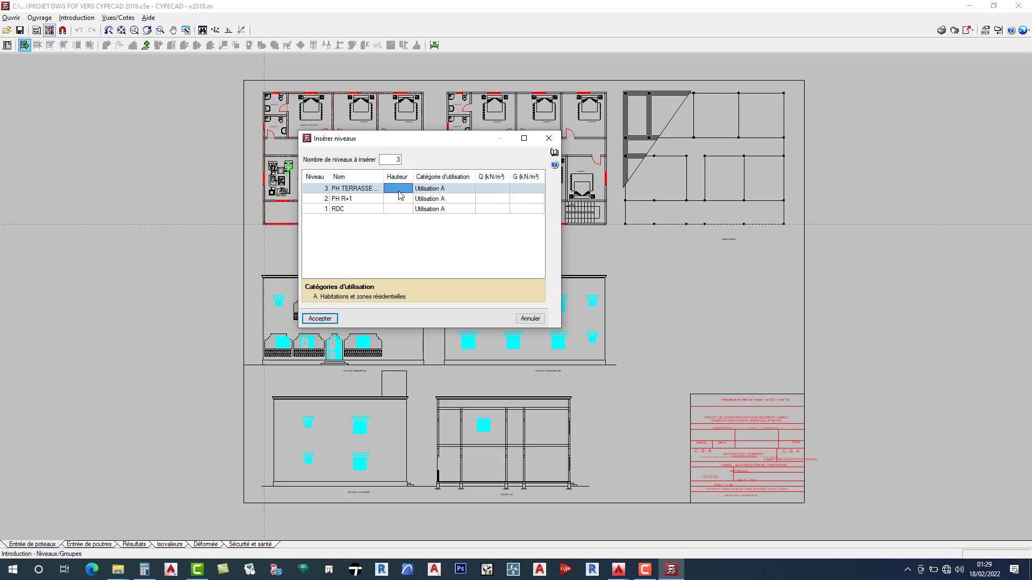
click(400, 194)
text(3.20)
click(401, 199)
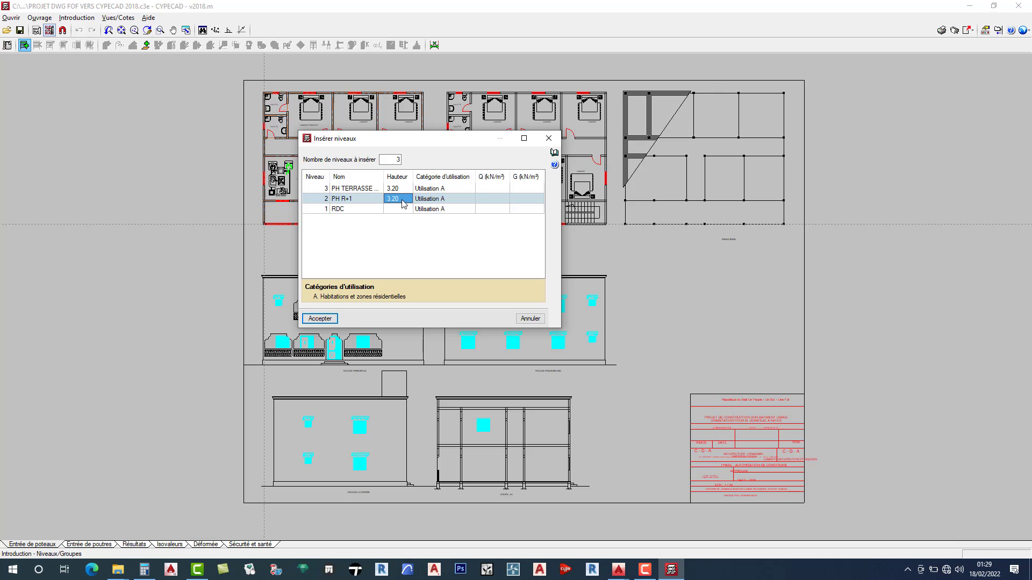
click(400, 209)
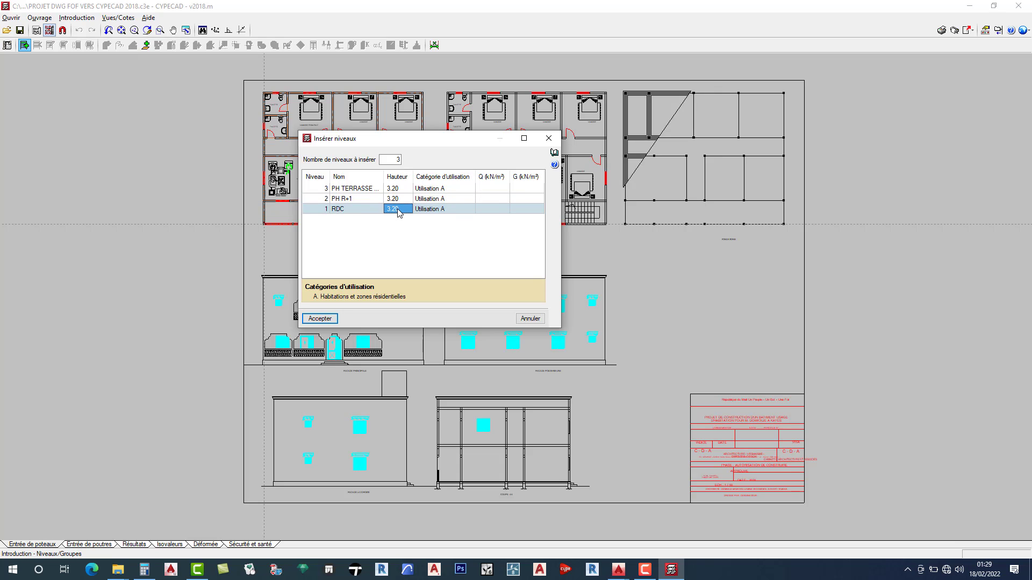
Set the live load Q to 1.5 kN/m² for all three levels.
click(499, 189)
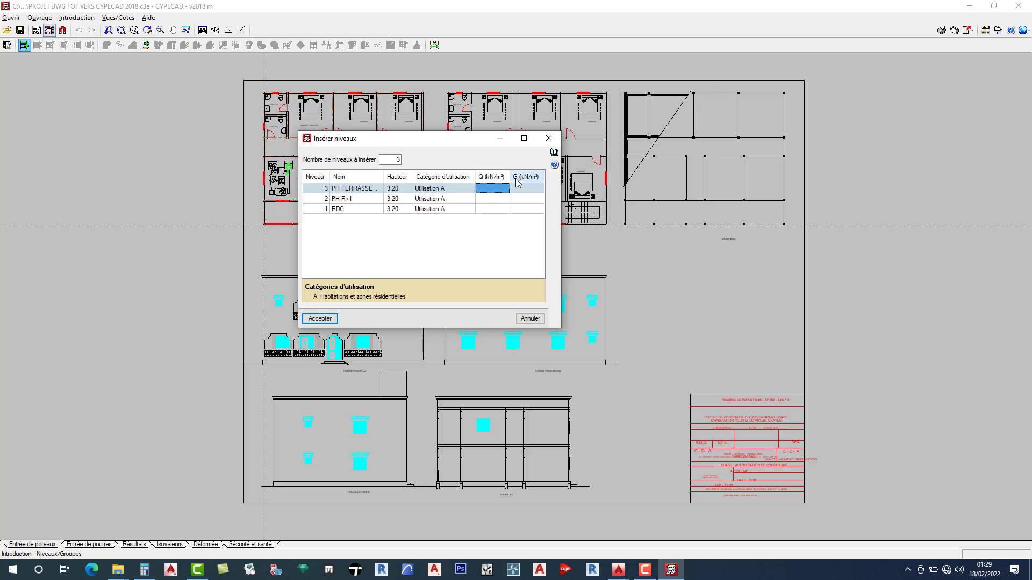
click(490, 192)
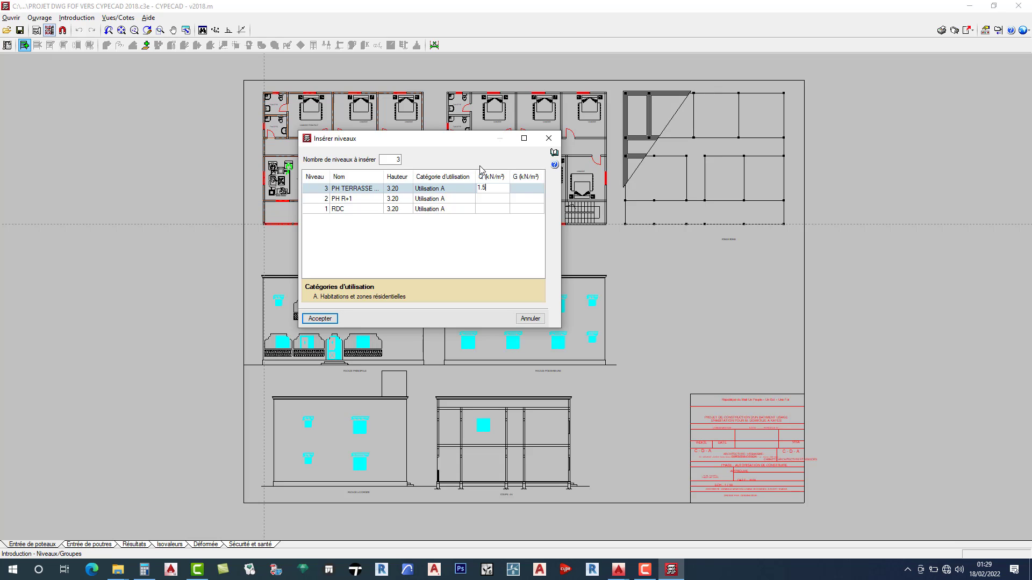
click(494, 201)
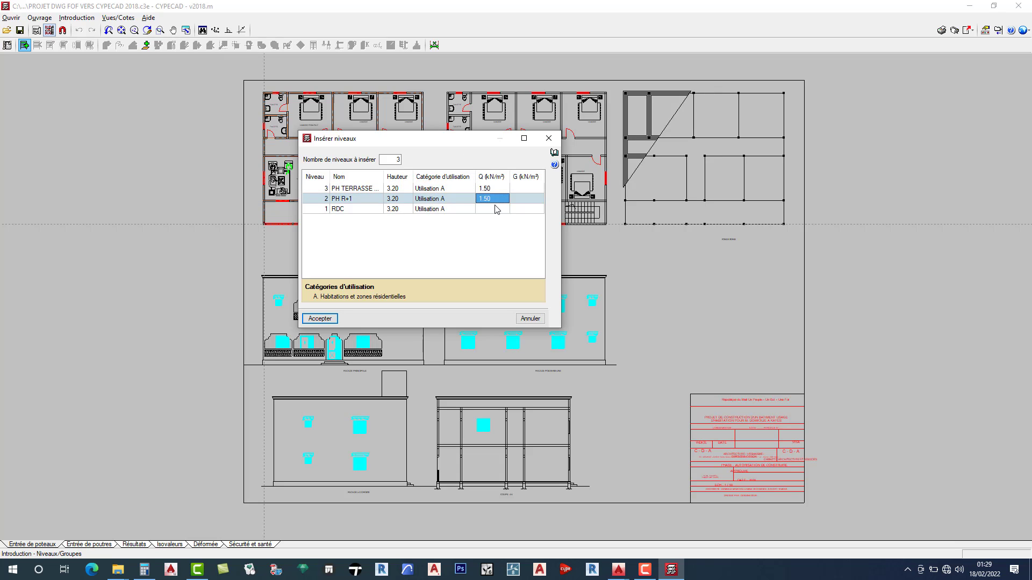
click(495, 213)
Set the dead load G to 2.50 kN/m² for all three levels, insert the levels and close the levels and groups dialog.
click(519, 190)
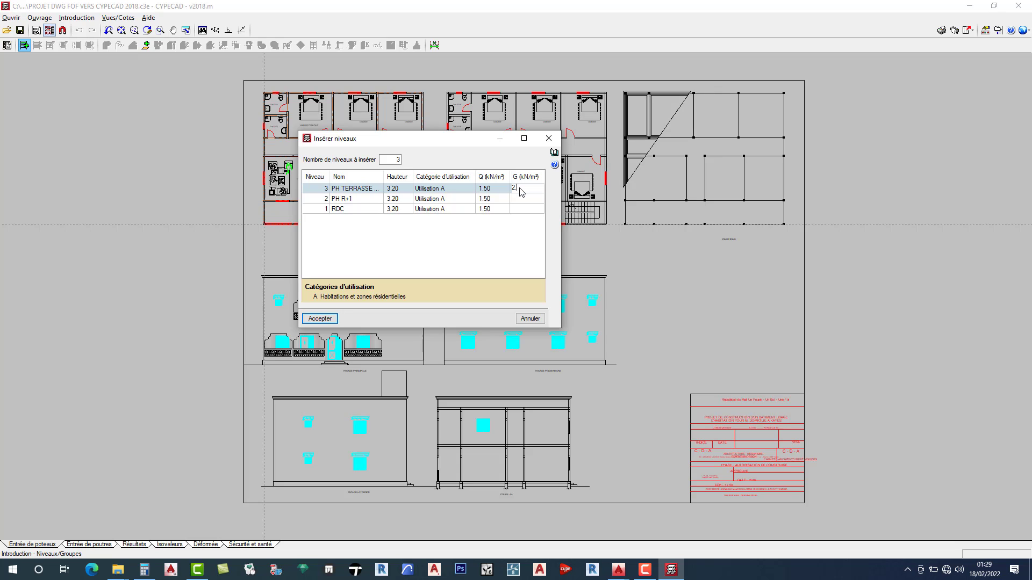
text(2.50)
click(520, 198)
click(522, 209)
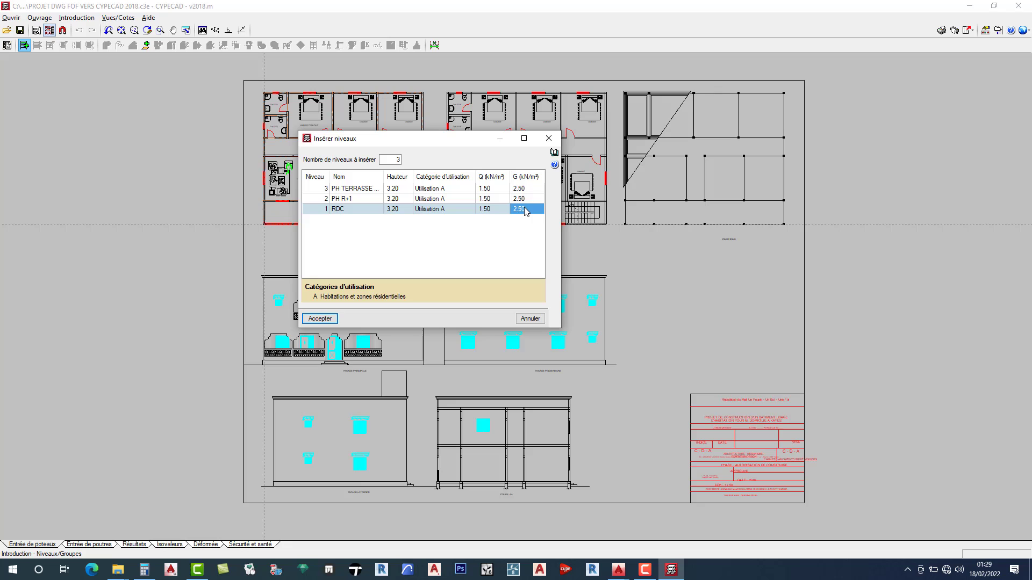
click(321, 319)
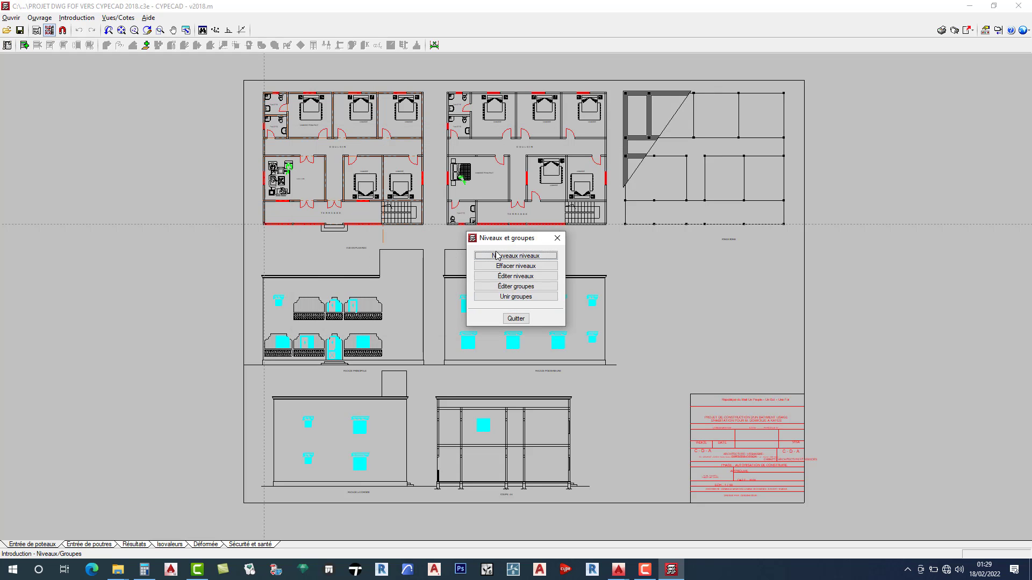
click(557, 238)
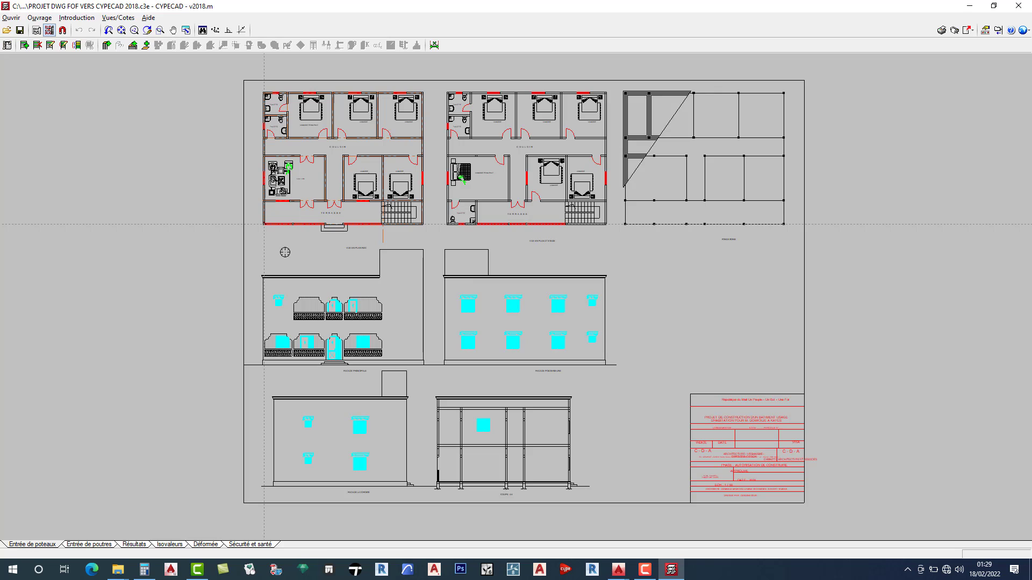
Start the definition of a new column through the command for columns, cores and starter bars (Poteaux, noyaux et amorces).
click(88, 21)
click(77, 18)
click(97, 46)
click(510, 265)
click(264, 221)
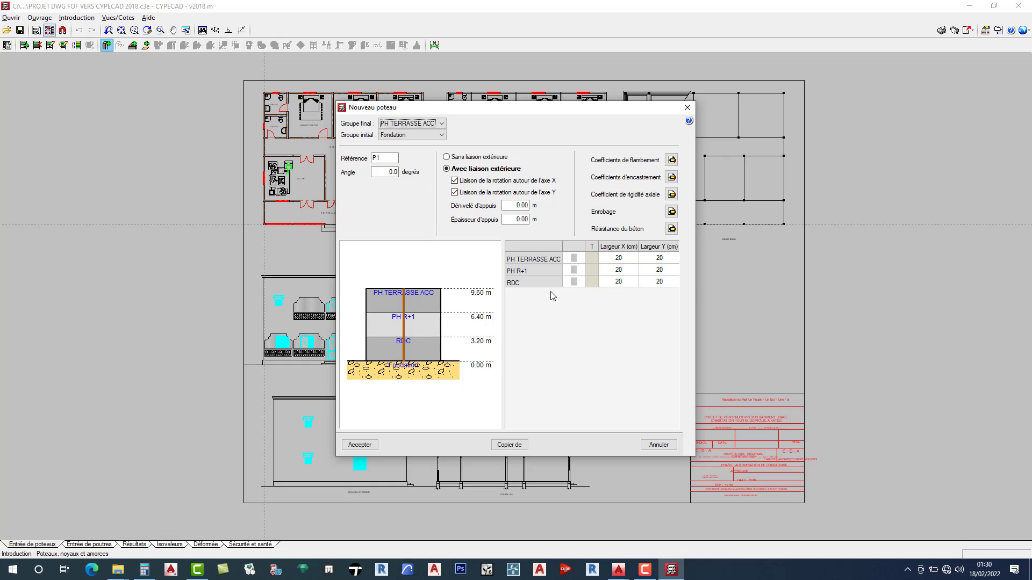
Review the new column's X widths per level and the section type of PH TERRASSE ACC, keeping the rectangular concrete section.
click(621, 283)
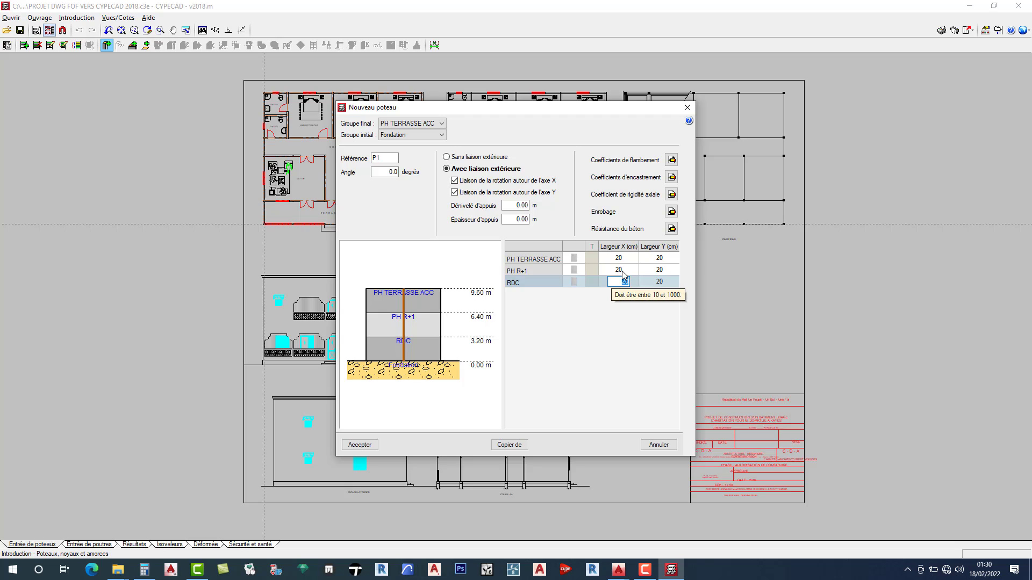
click(623, 270)
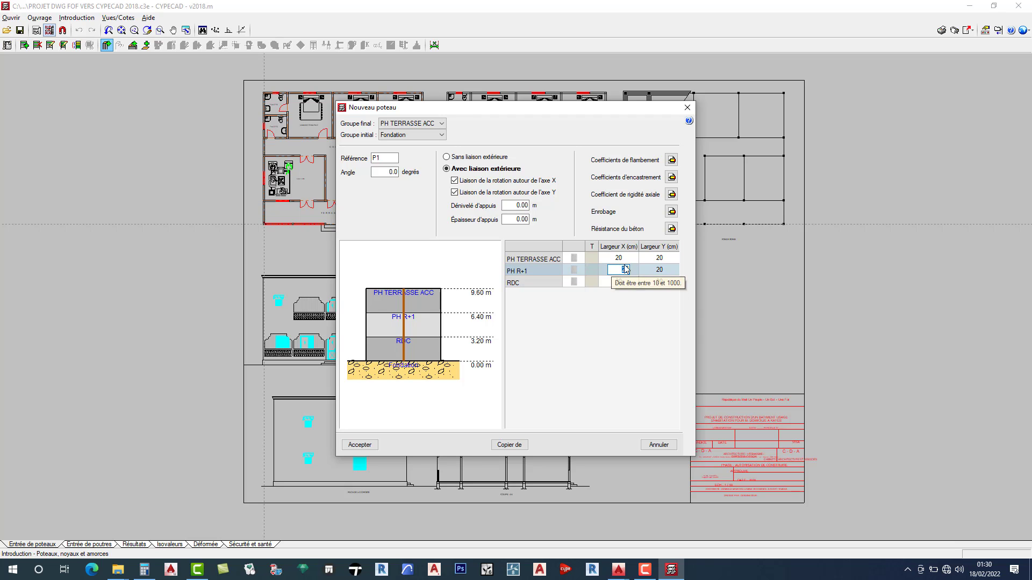
key(Delete)
click(628, 258)
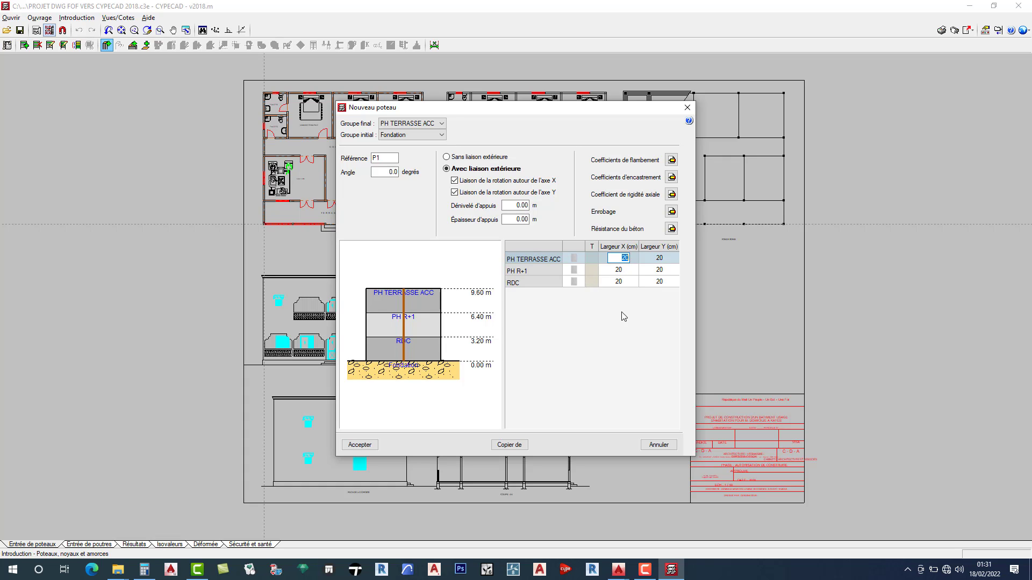
click(574, 262)
click(573, 262)
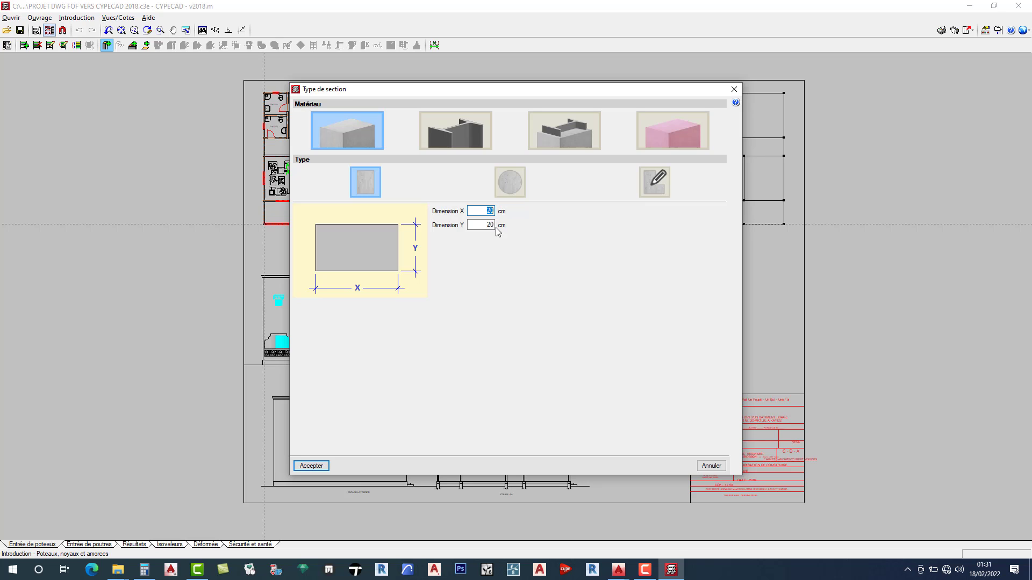
click(312, 466)
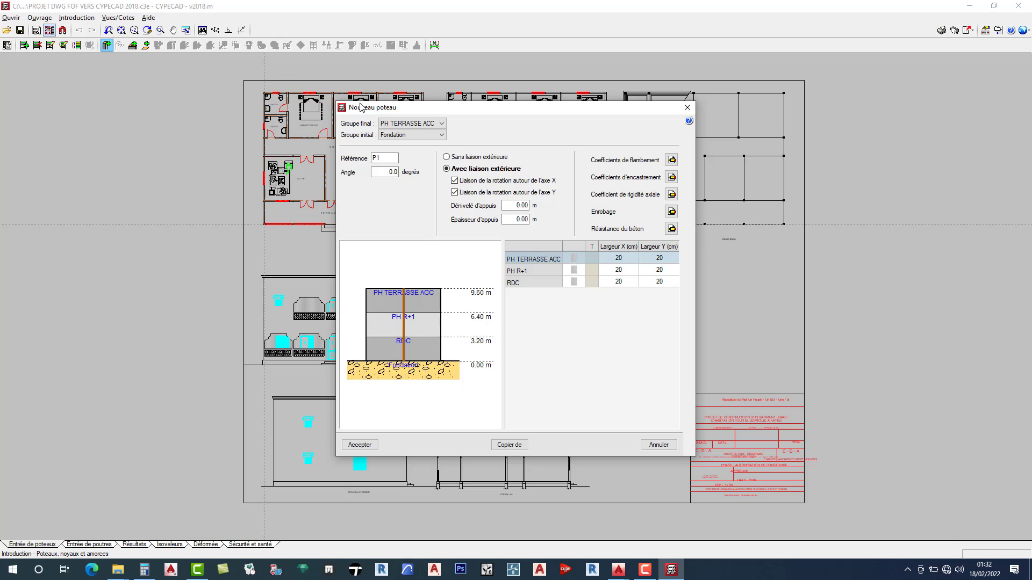
Try RDC as the new column's final group.
click(407, 123)
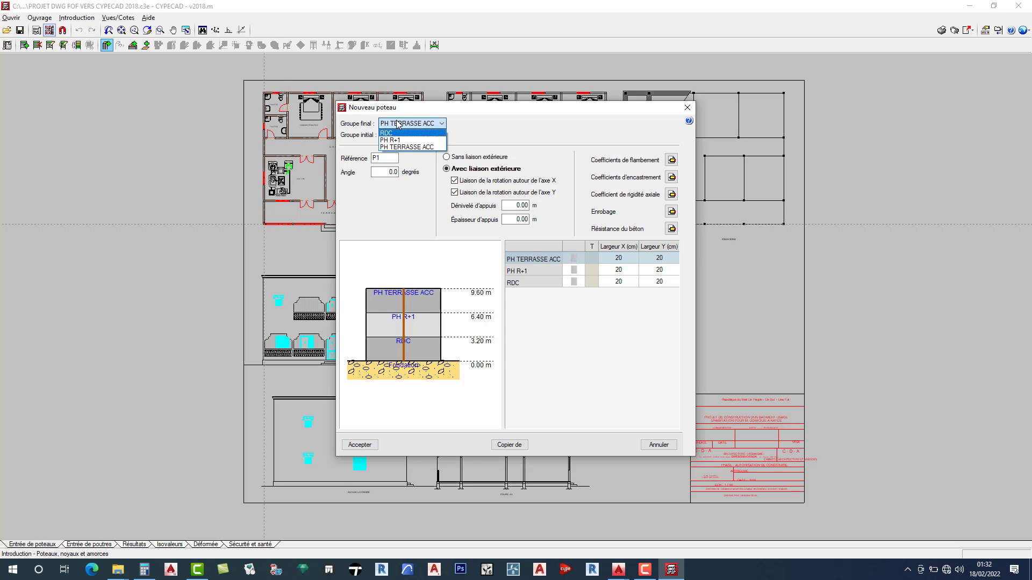
click(398, 123)
click(398, 124)
click(397, 134)
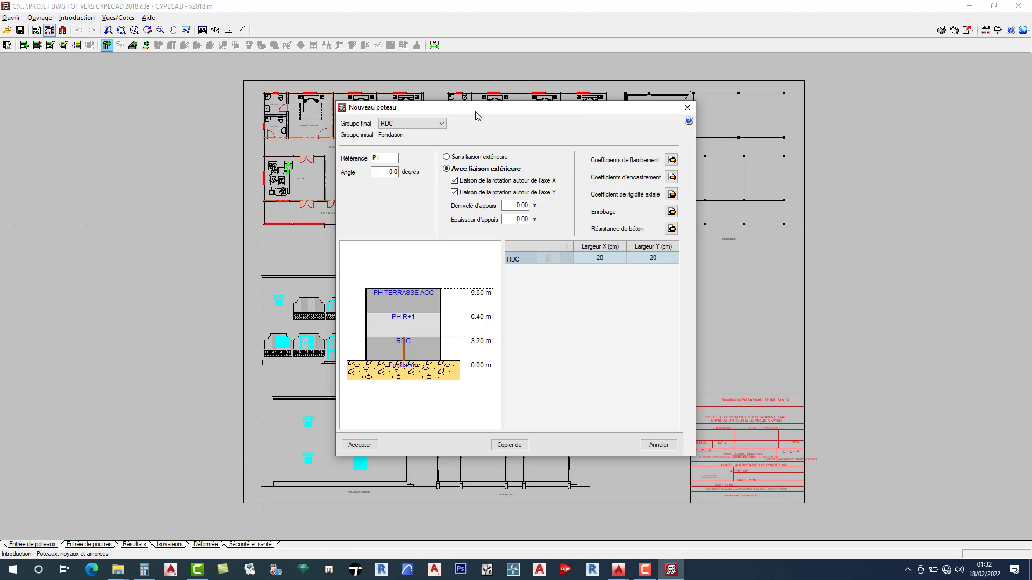
drag(475, 115, 762, 184)
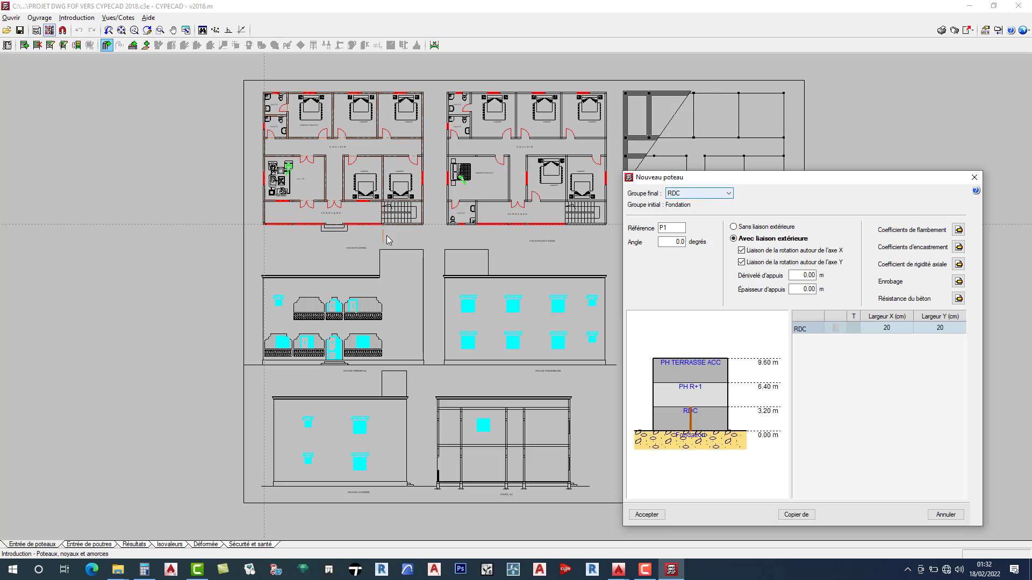
Set the column's final group to PH TERRASSE ACC, starting from Fondation, and accept the column definition.
click(700, 195)
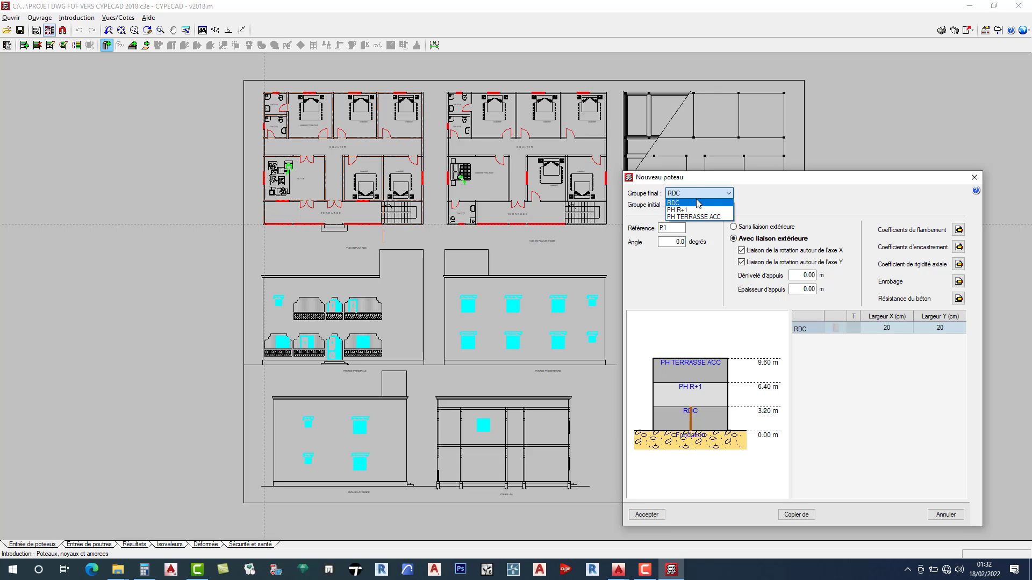
click(694, 217)
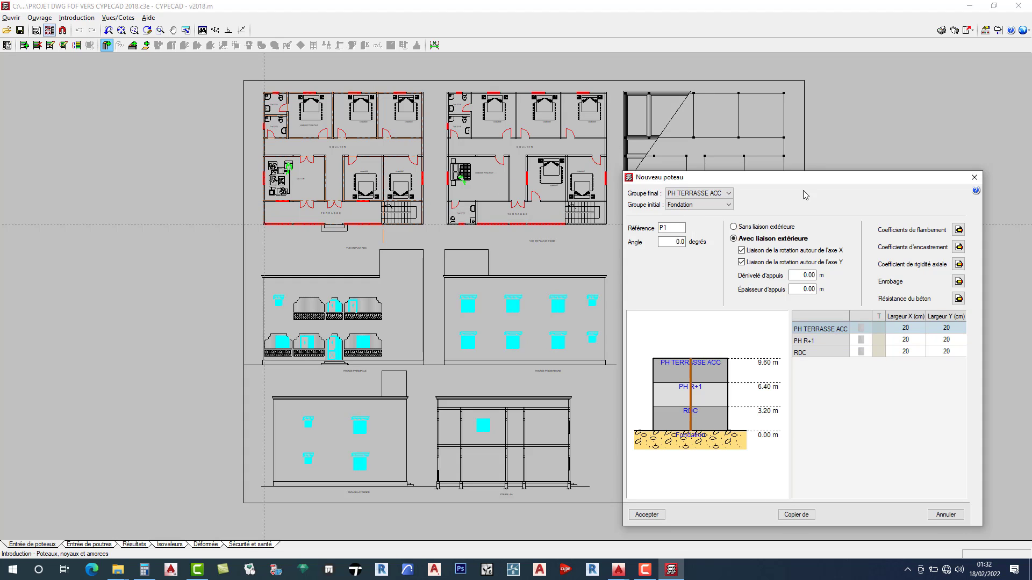
drag(796, 182, 698, 105)
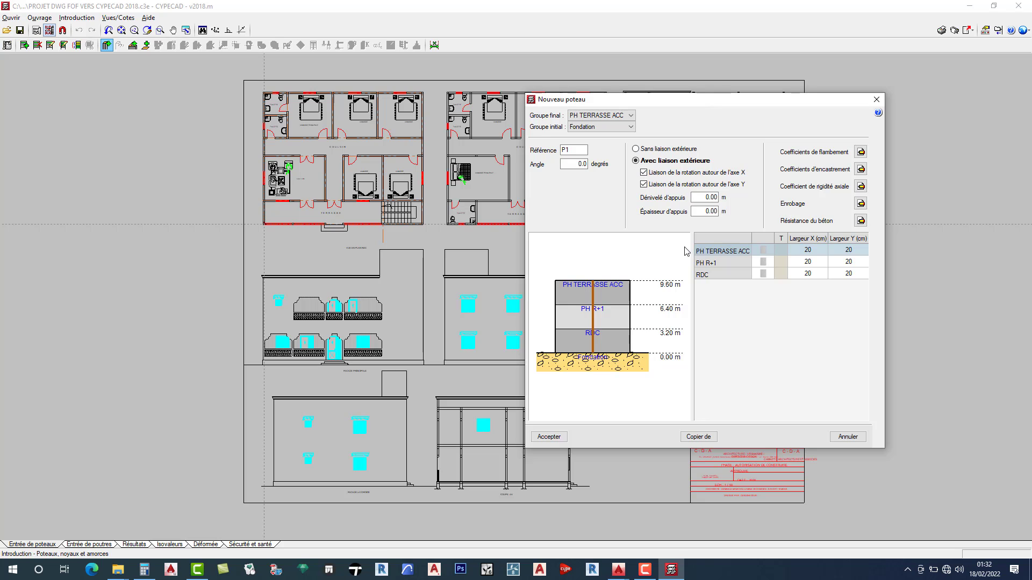
click(549, 437)
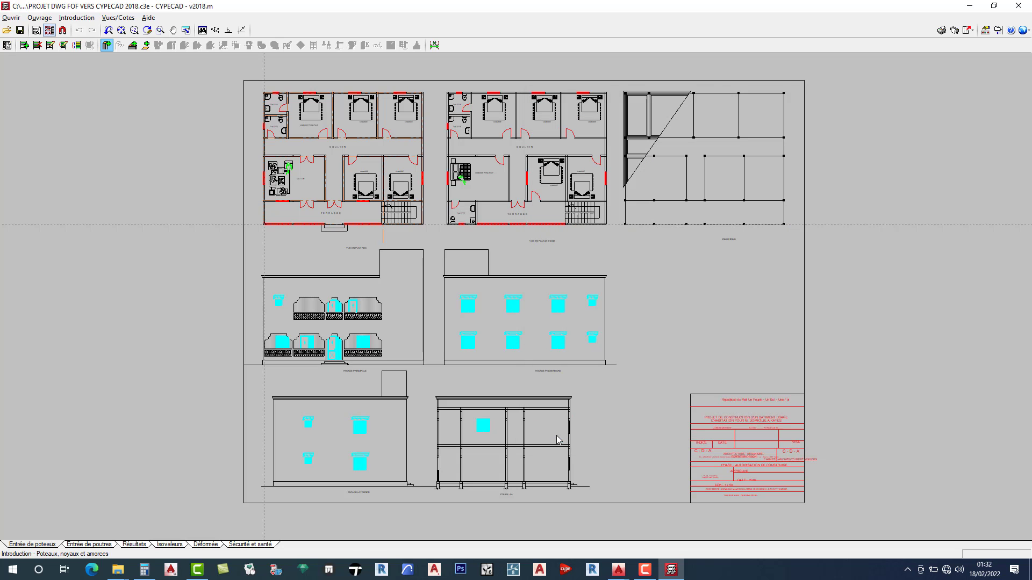
Place the column at the axis intersection in the lower-left corner of the ground-floor plan.
scroll(264, 224, up, 1)
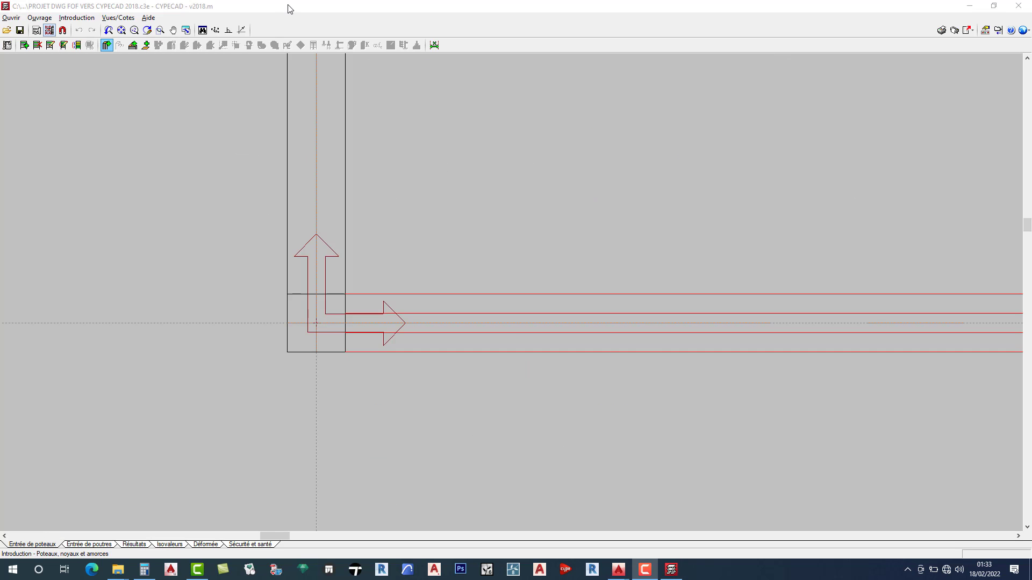
click(288, 6)
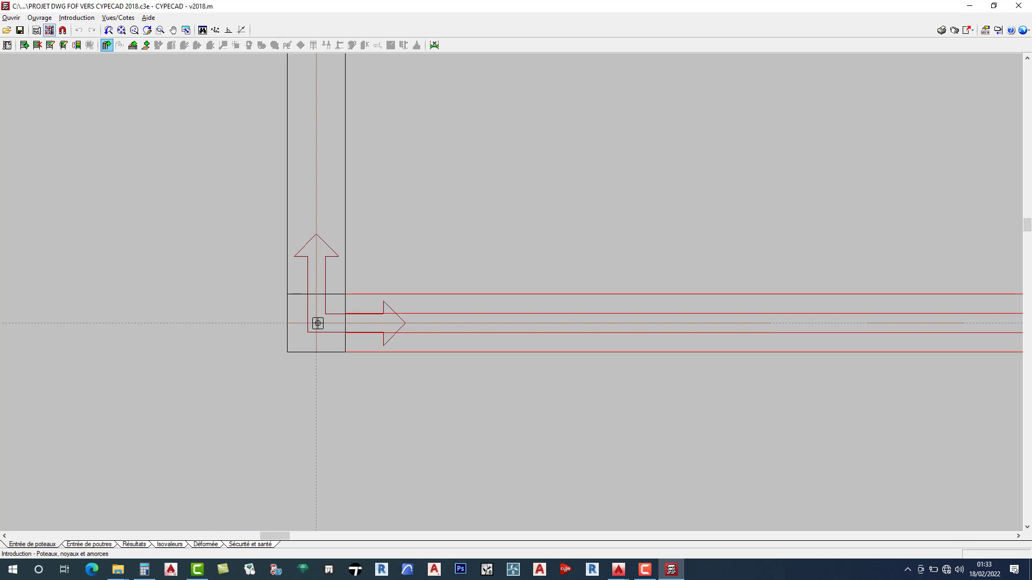
click(317, 323)
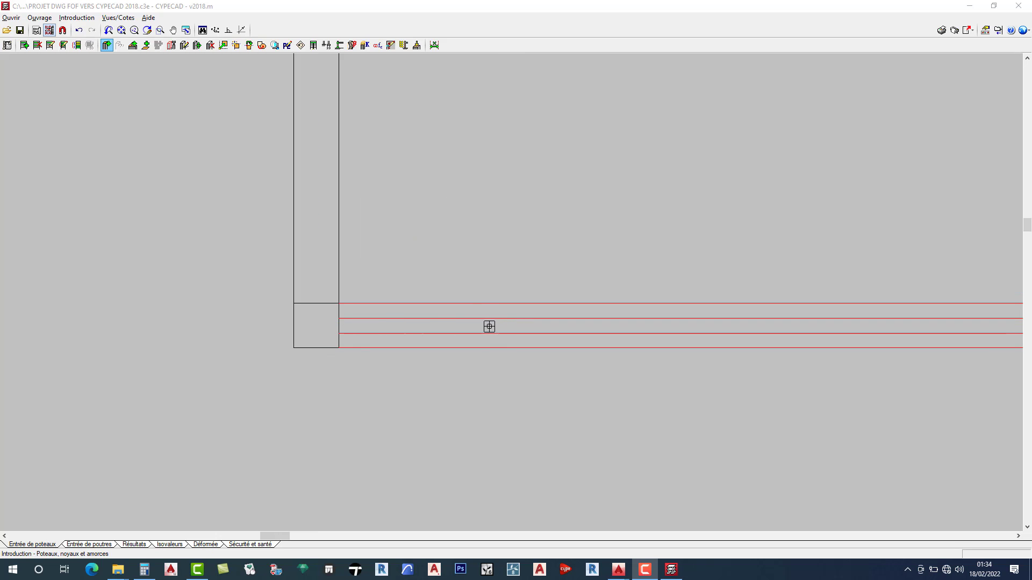
right_click(529, 287)
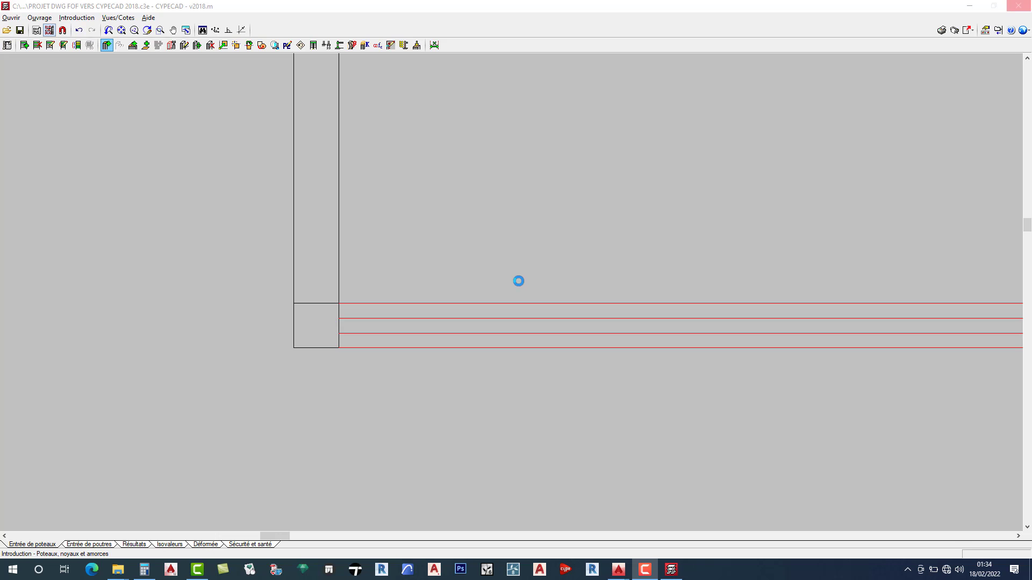